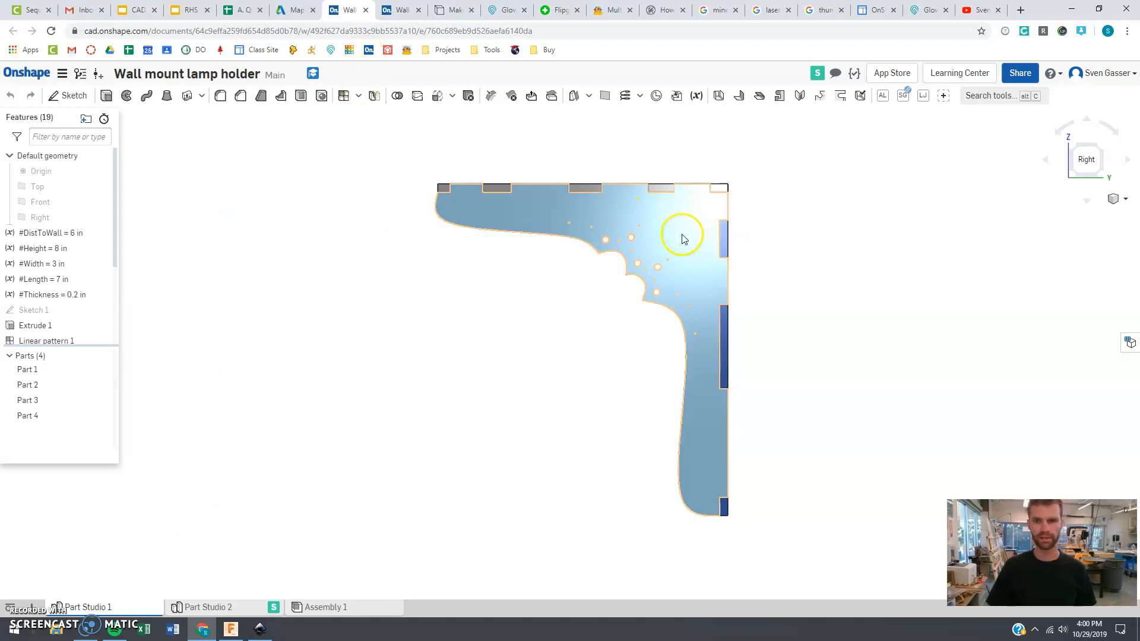
# Set the #Thickness variable to 0.2 in
pyautogui.click(398, 11)
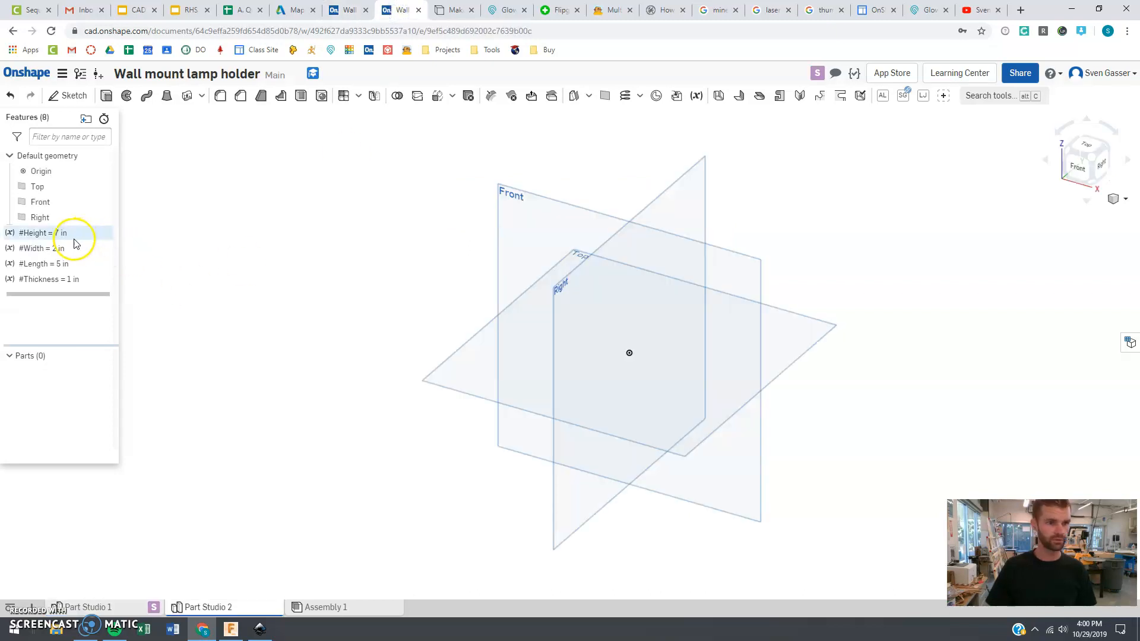
pyautogui.click(68, 280)
pyautogui.doubleClick(116, 283)
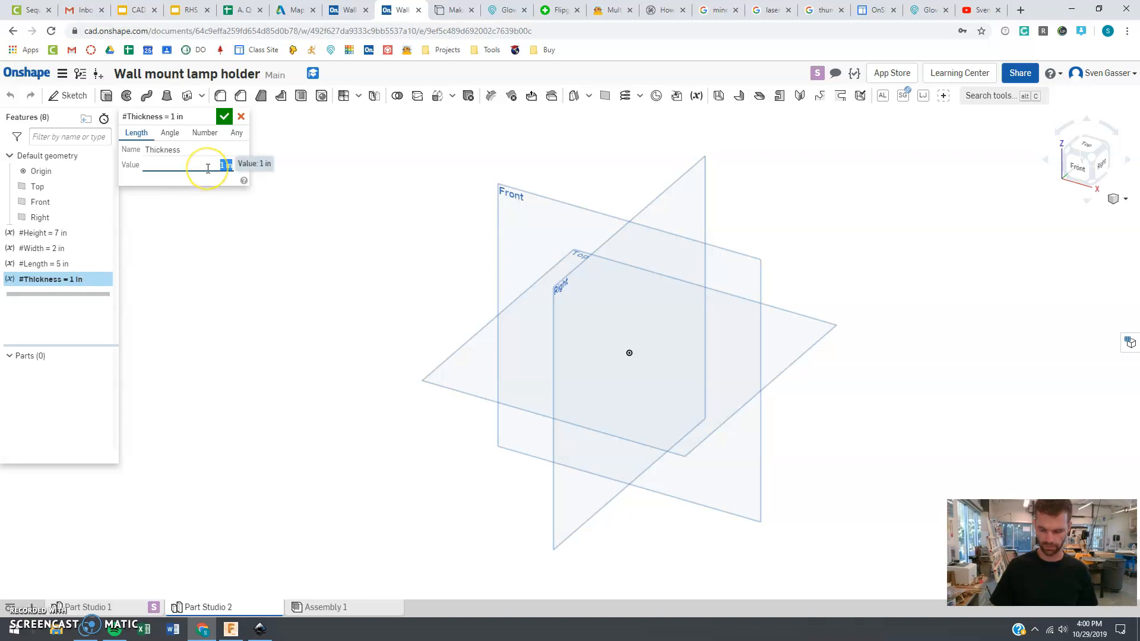
pyautogui.write('.2')
pyautogui.click(224, 117)
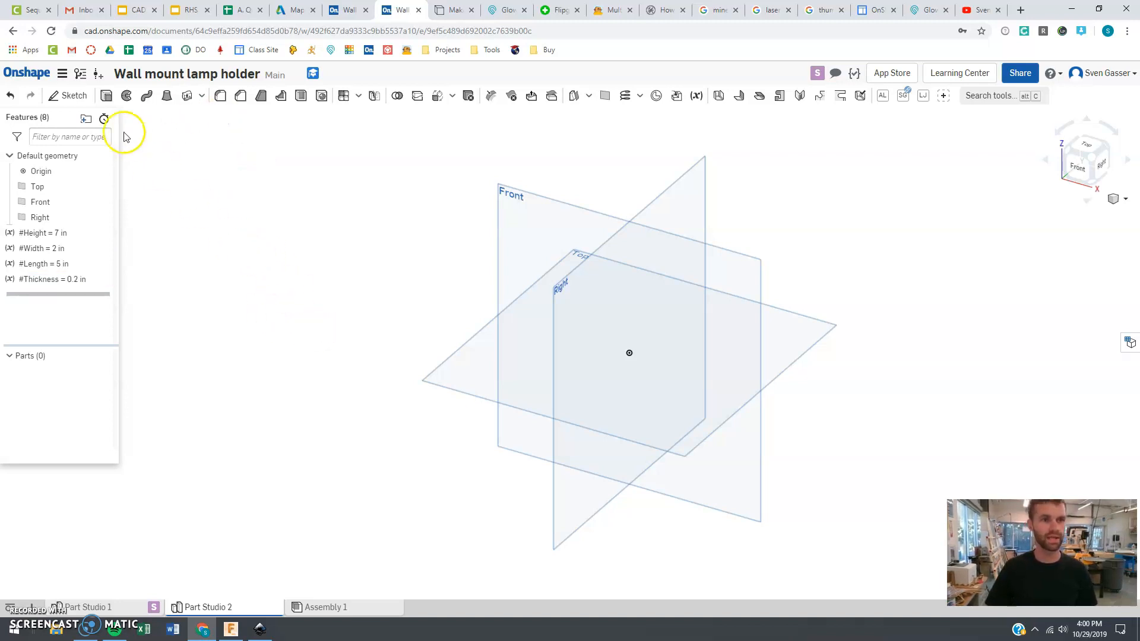
# Start a new sketch on the Right plane and view it face-on
pyautogui.click(75, 99)
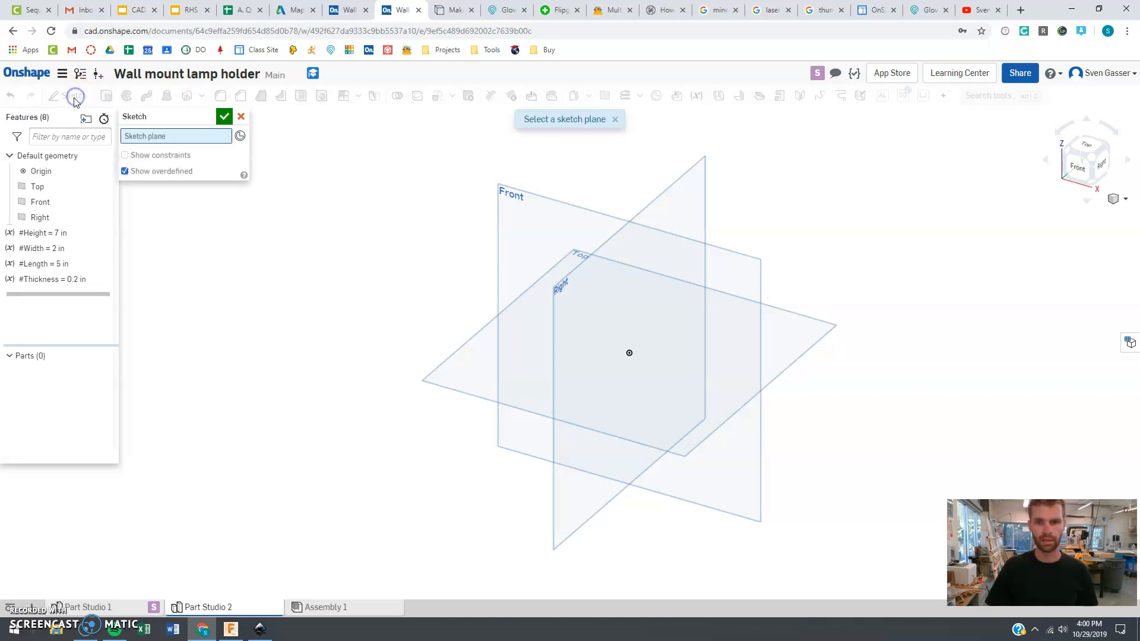
pyautogui.click(591, 317)
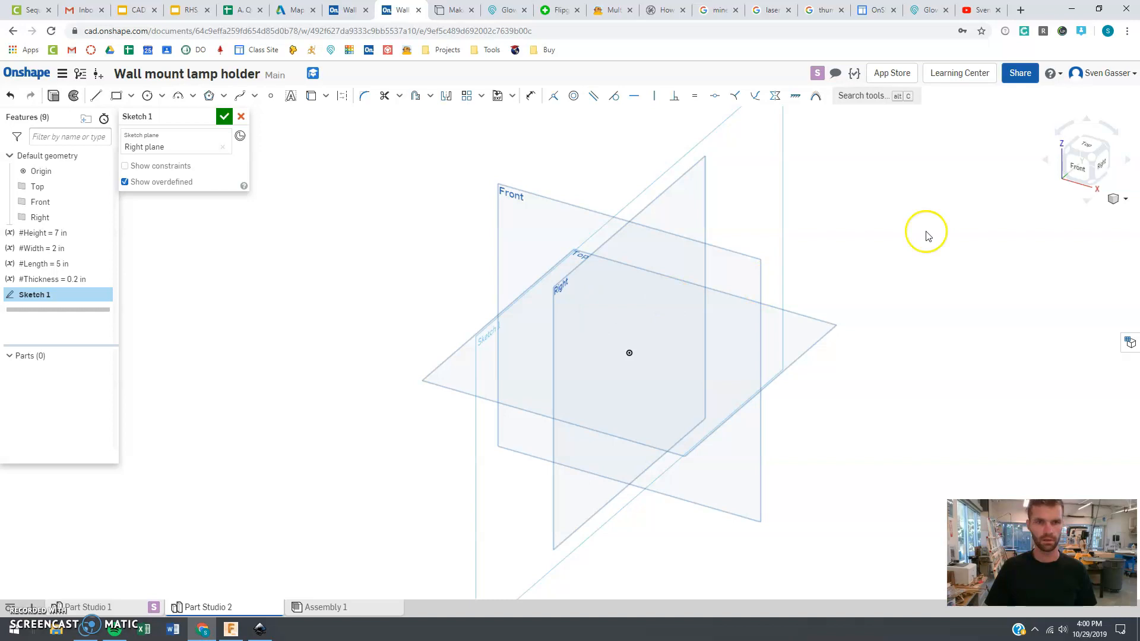
pyautogui.press('n')
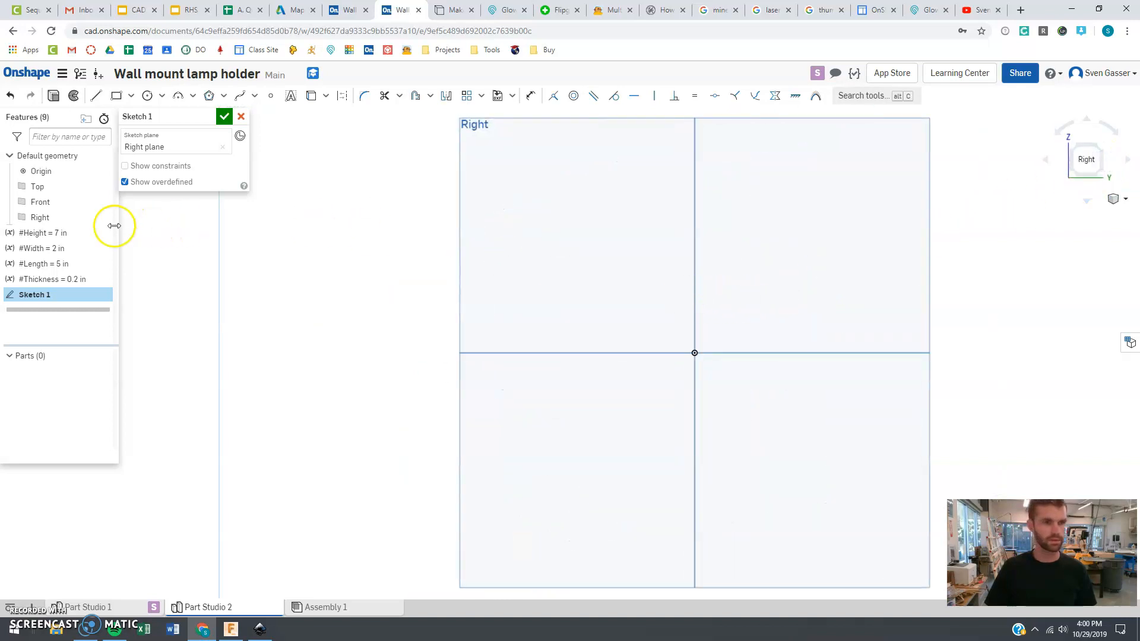
# Hide the origin and the Top, Front and Right default planes
pyautogui.click(106, 171)
pyautogui.click(106, 186)
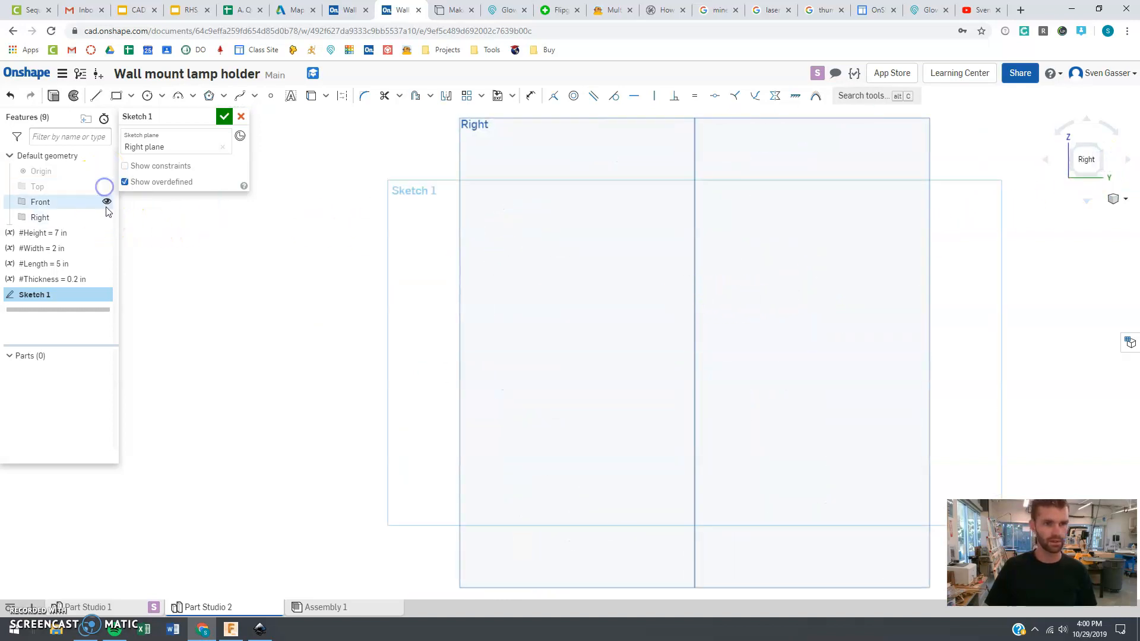
pyautogui.click(106, 201)
pyautogui.click(107, 218)
# Draw an L-shaped pair of lines: a horizontal edge about 3.9 in and a vertical edge about 3.1 in downward
pyautogui.click(95, 96)
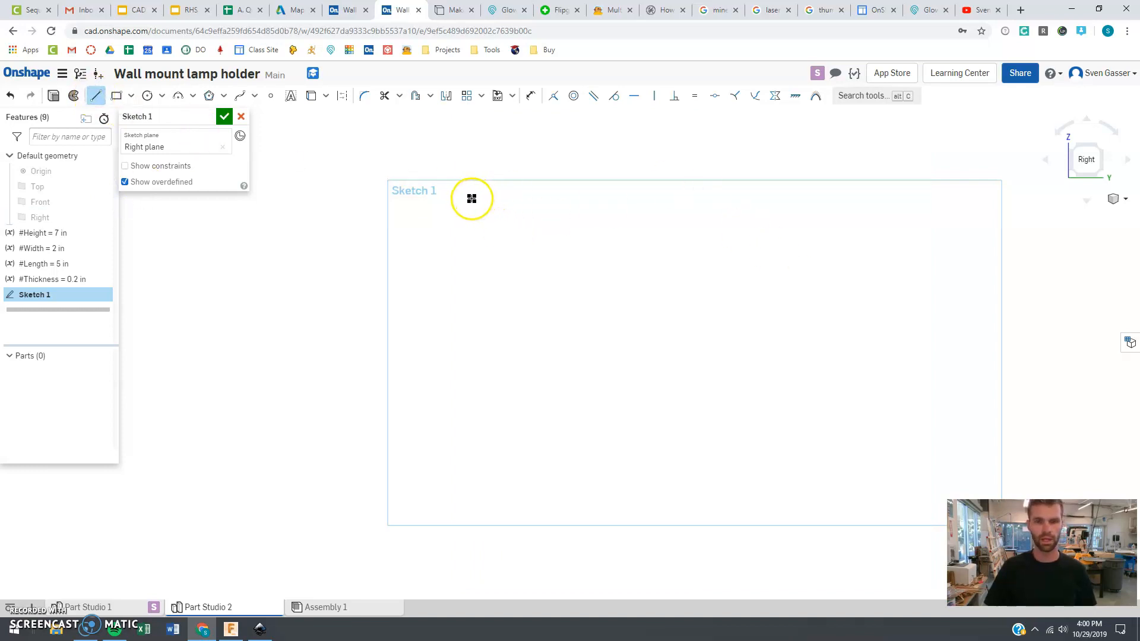
pyautogui.click(776, 200)
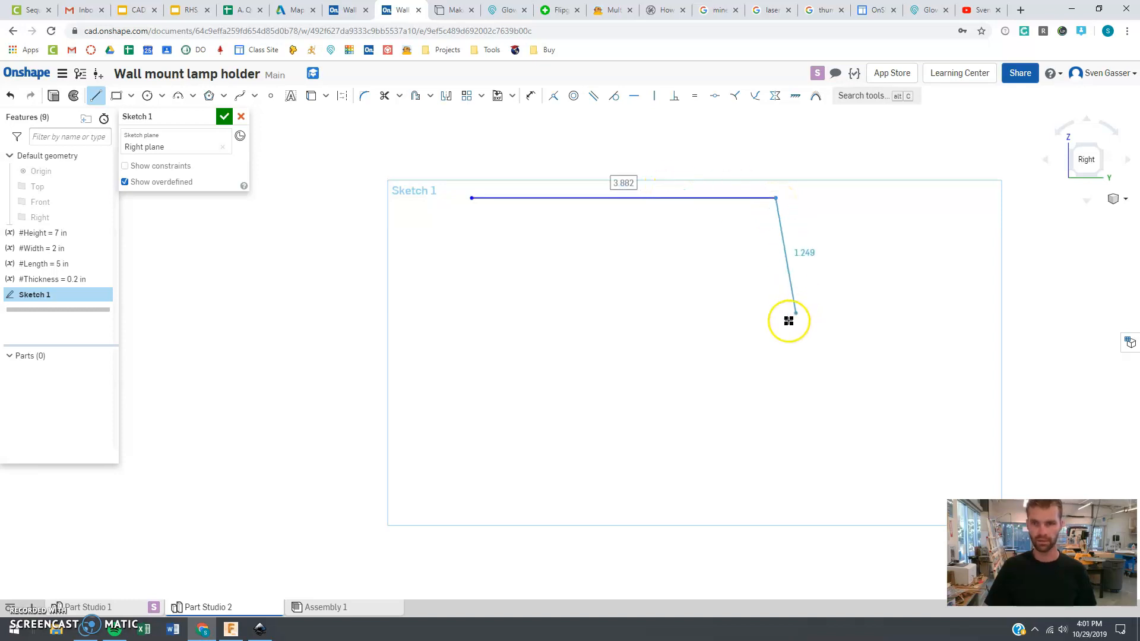
pyautogui.click(779, 437)
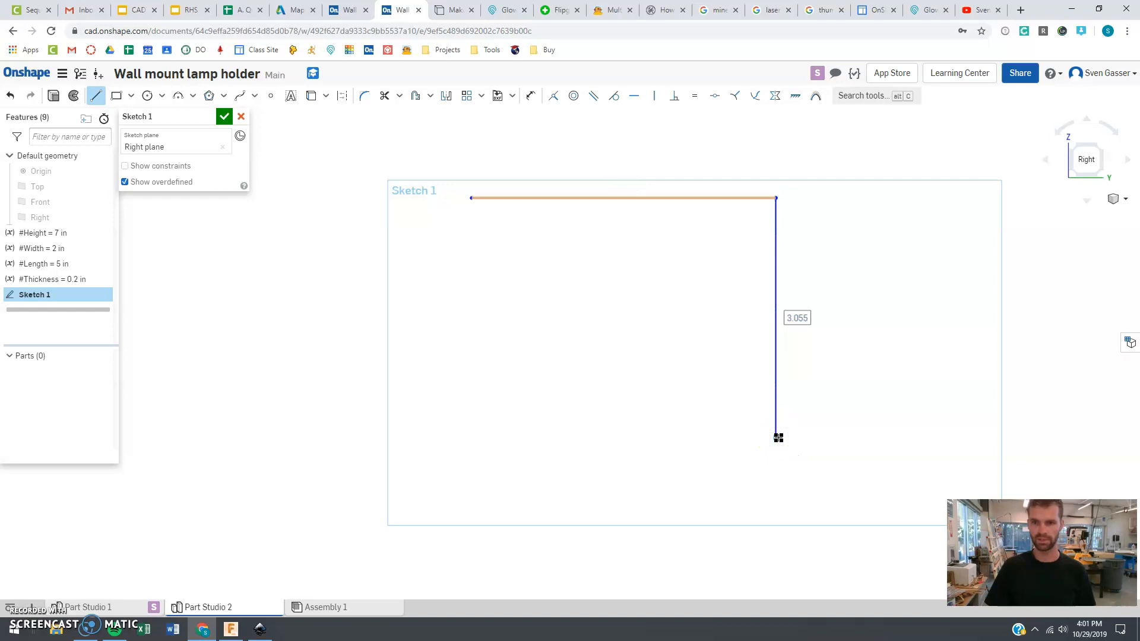
pyautogui.press('Escape')
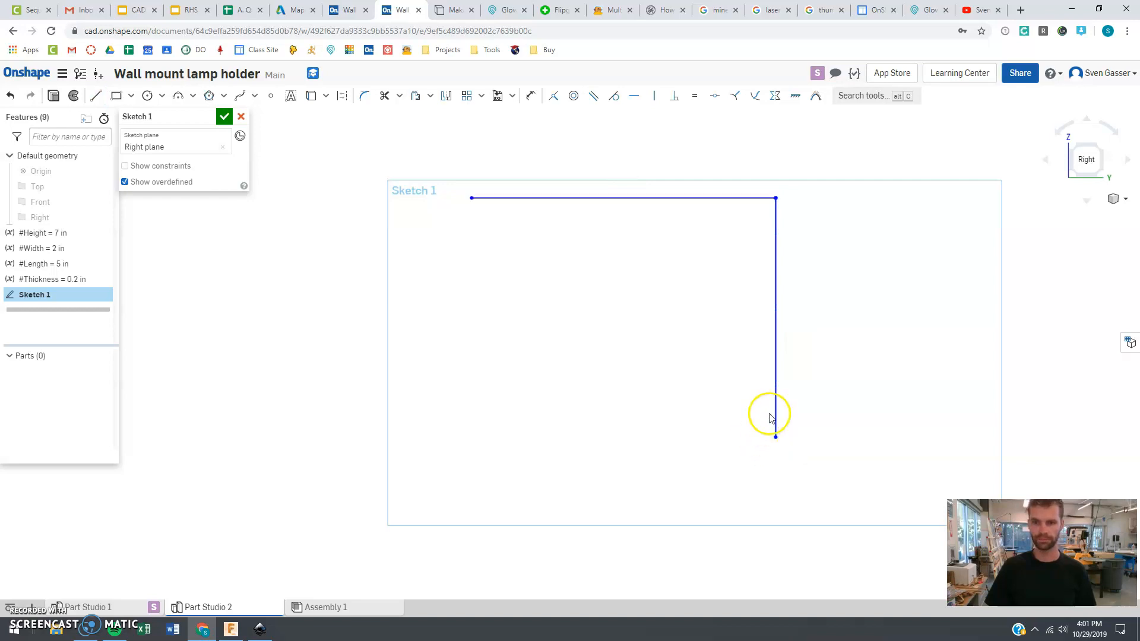
# Dimension the vertical line's length with the #Height variable
pyautogui.press('d')
pyautogui.click(774, 320)
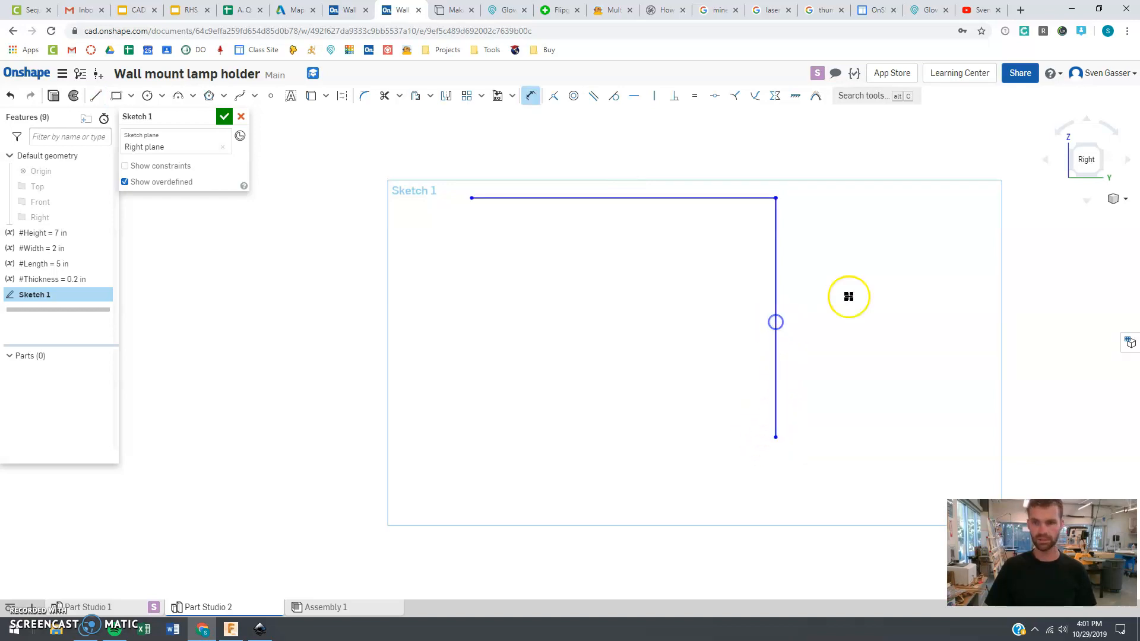
pyautogui.click(850, 298)
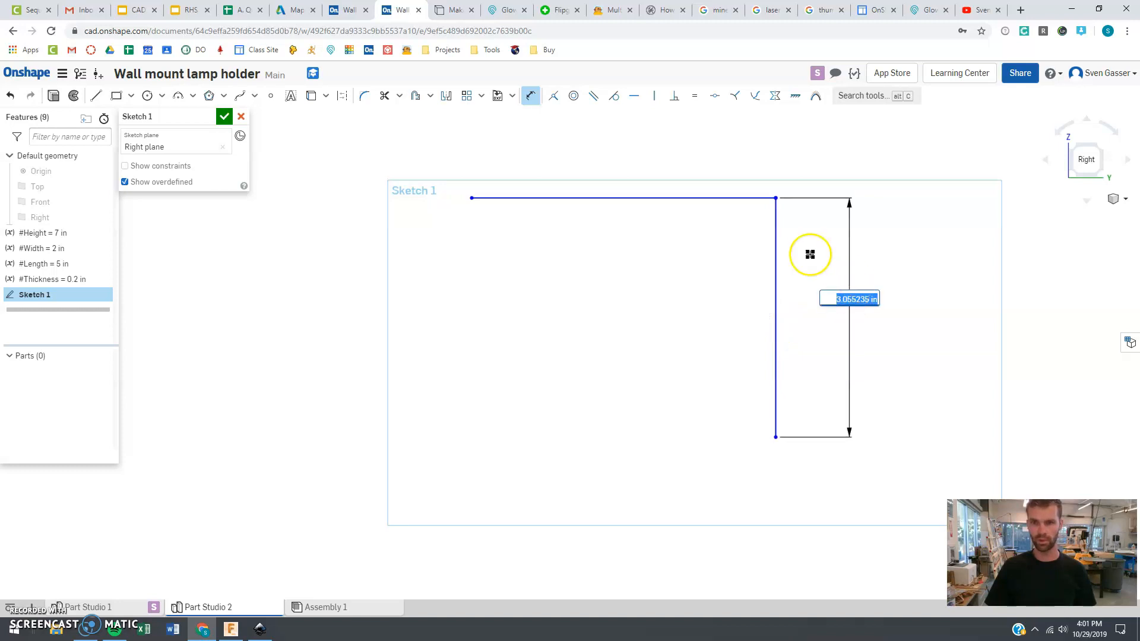
pyautogui.write('h')
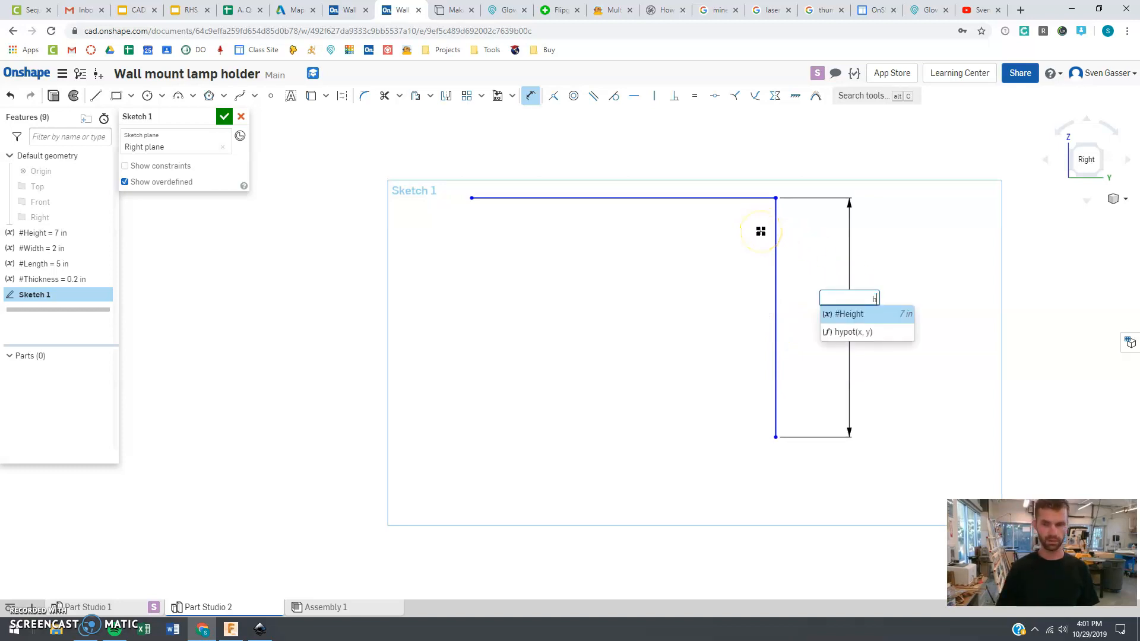
pyautogui.press('Return')
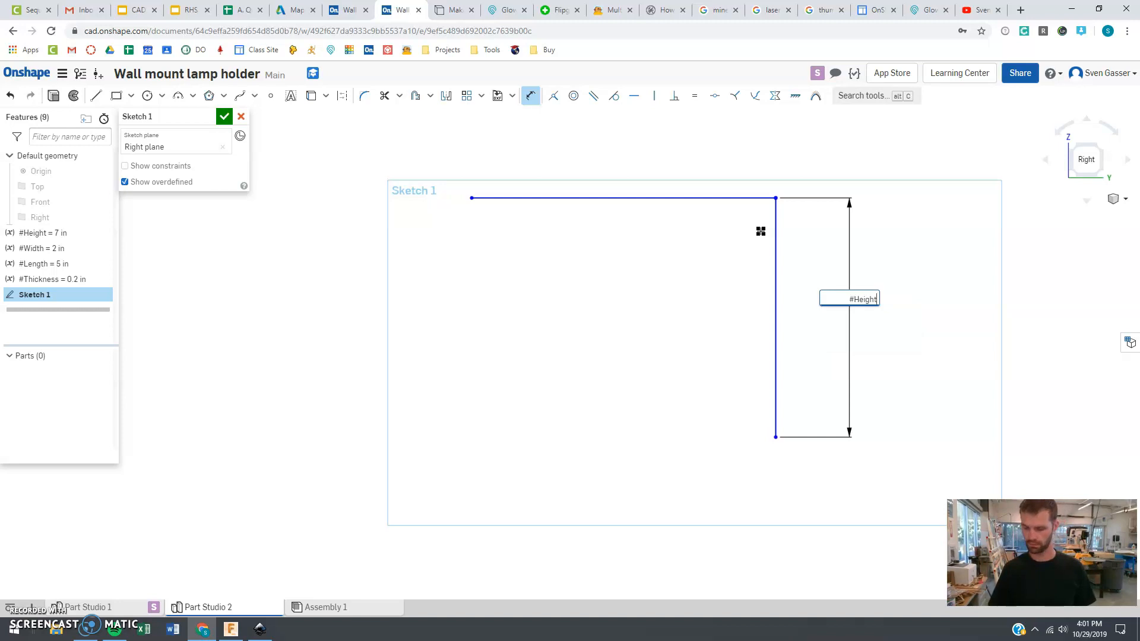
pyautogui.press('Return')
# Dimension the horizontal line's length with the #Length variable
pyautogui.scroll(-3, 572, 234)
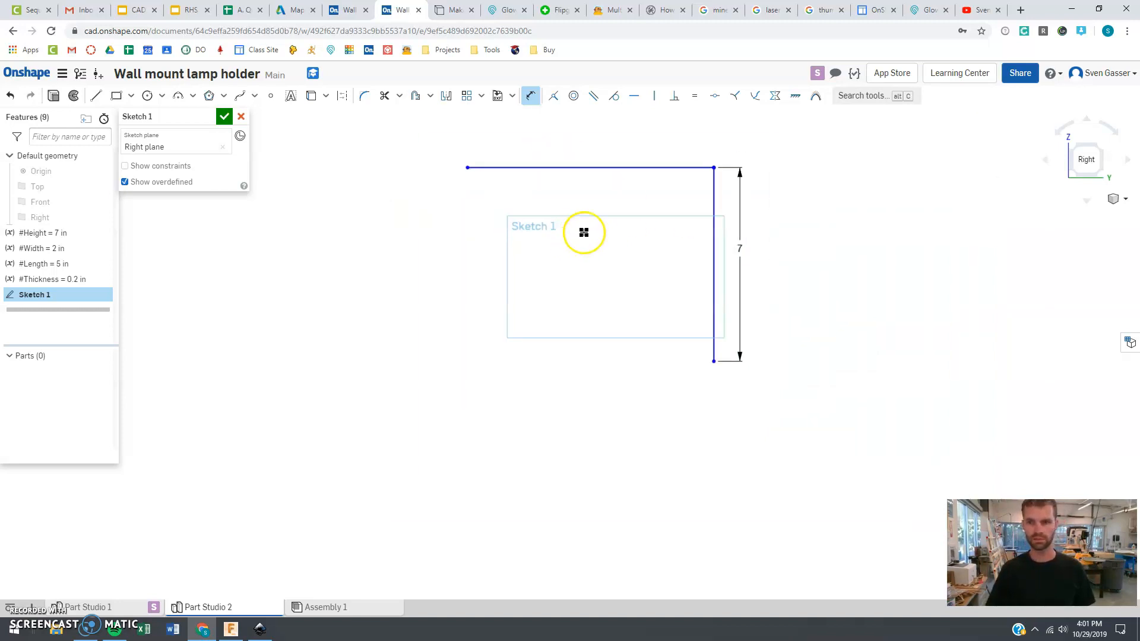
pyautogui.scroll(-2, 653, 404)
pyautogui.scroll(2, 667, 221)
pyautogui.click(531, 98)
pyautogui.click(584, 248)
pyautogui.click(579, 196)
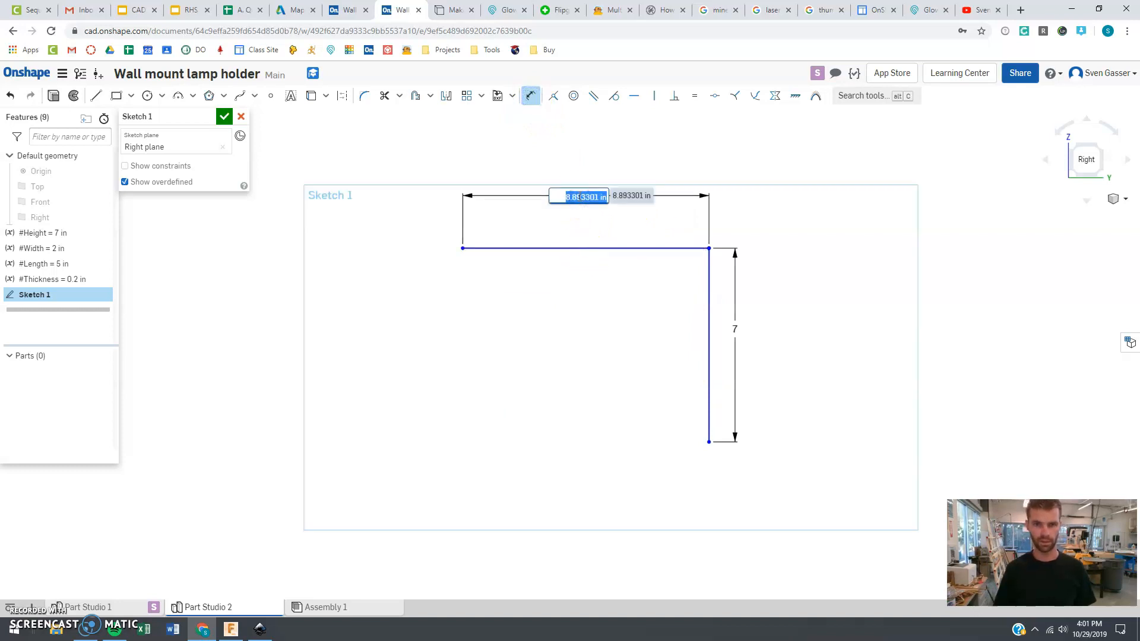
pyautogui.write('l')
pyautogui.press('Return')
pyautogui.press('Return')
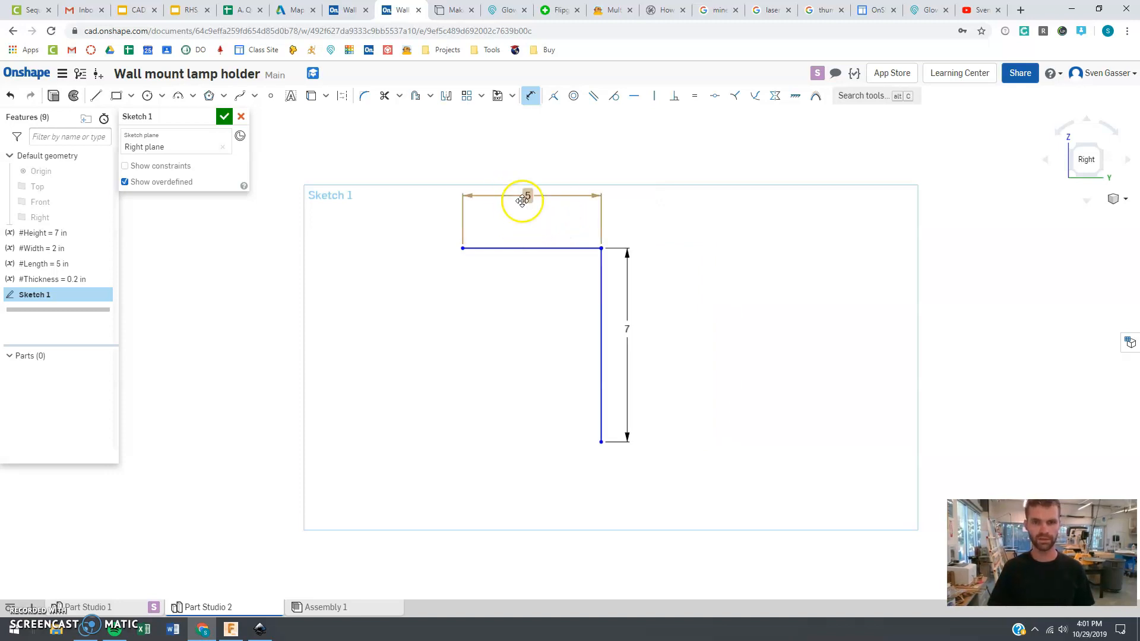
# Move the length and height dimension labels closer to their lines
pyautogui.moveTo(525, 200); pyautogui.dragTo(526, 218)
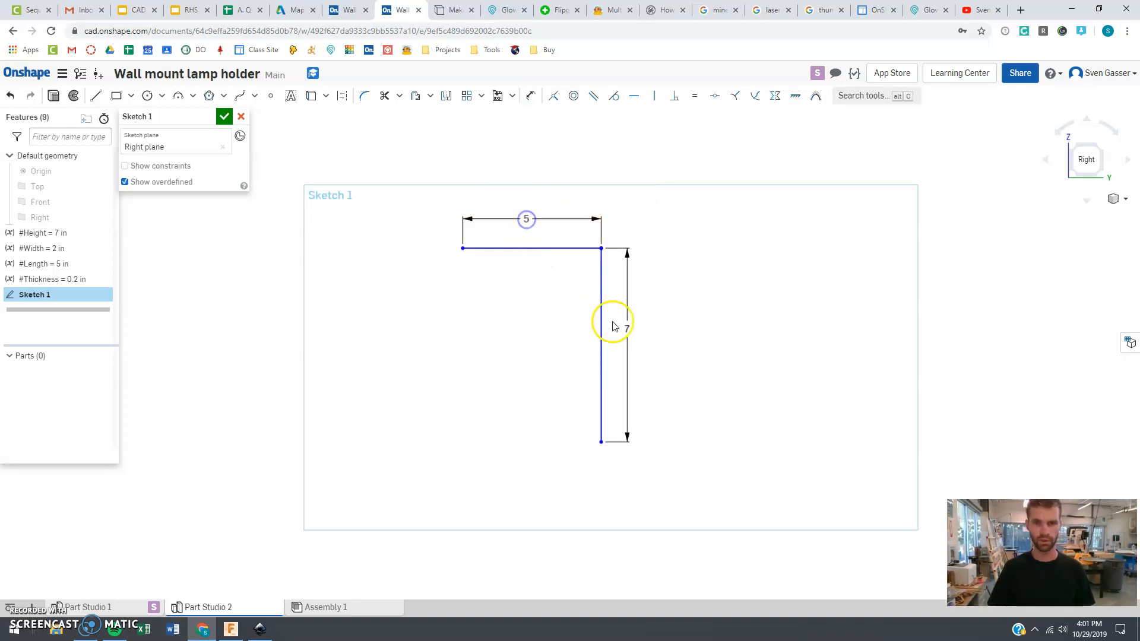
pyautogui.moveTo(626, 328); pyautogui.dragTo(623, 331)
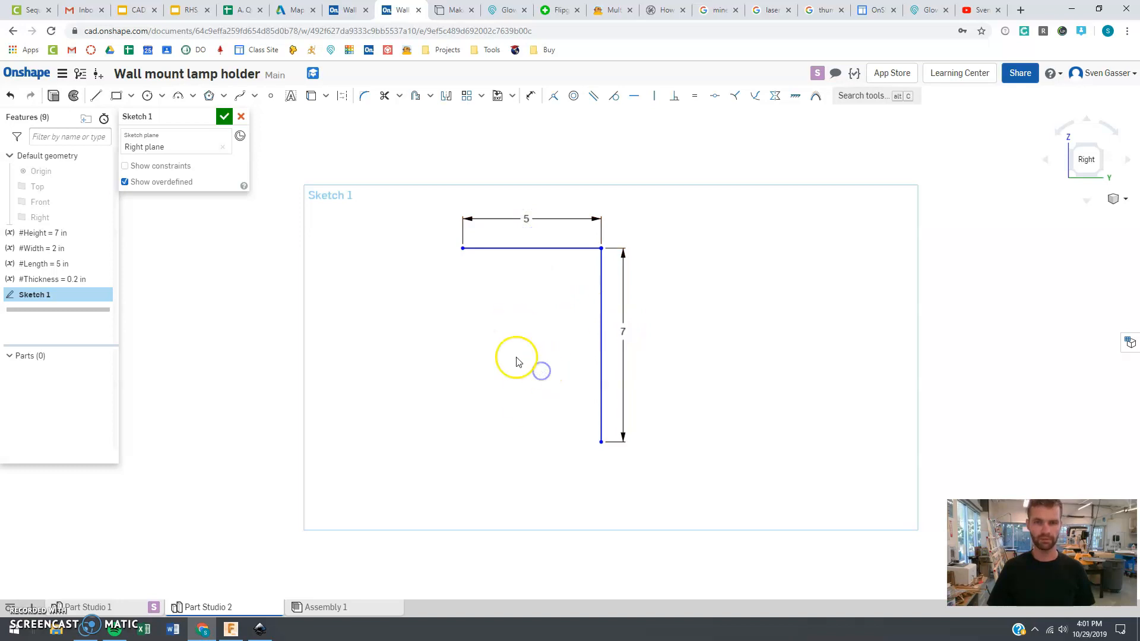
pyautogui.scroll(4, 524, 415)
pyautogui.scroll(-3, 550, 466)
pyautogui.scroll(2, 539, 297)
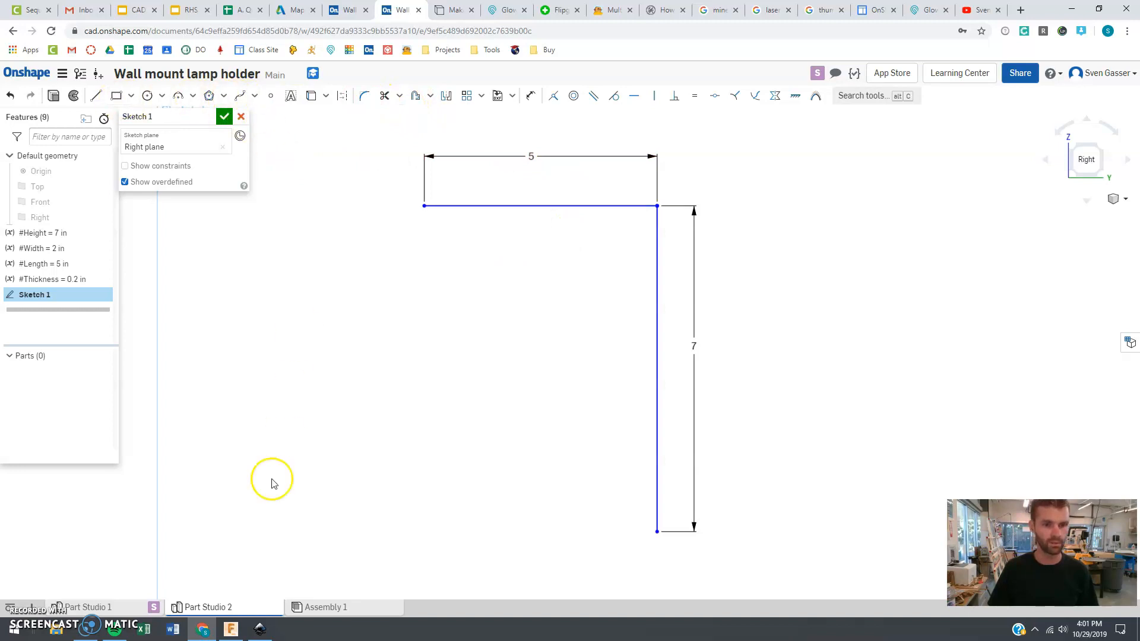
# Compare with the reference lamp holder, then draw an arc of about 1.18 in radius from the horizontal line's free end
pyautogui.click(347, 10)
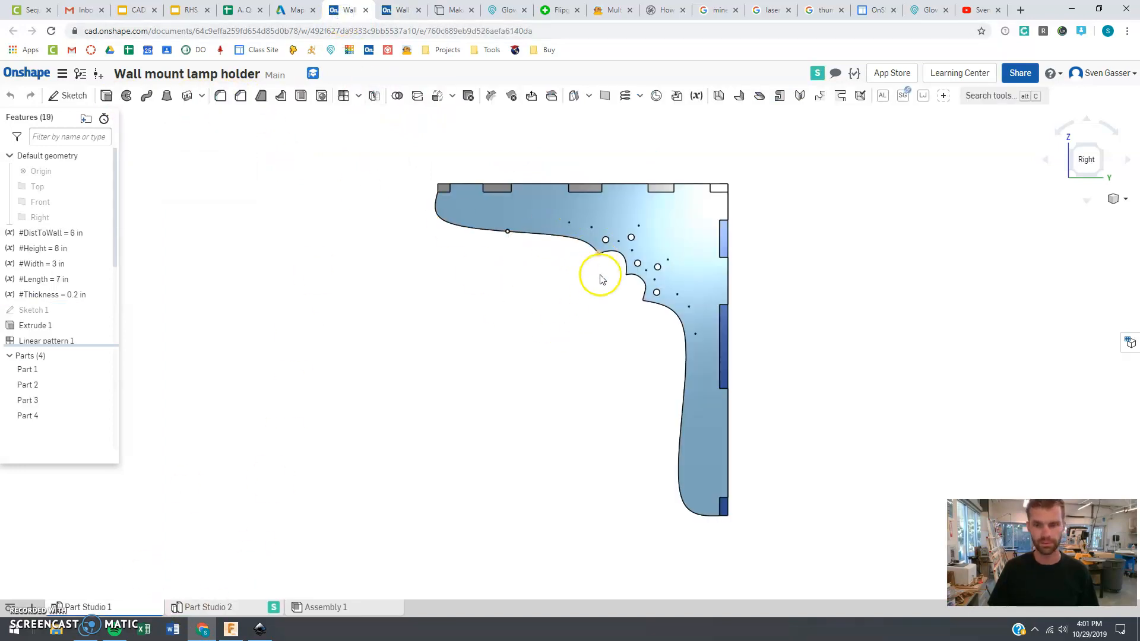
pyautogui.click(394, 10)
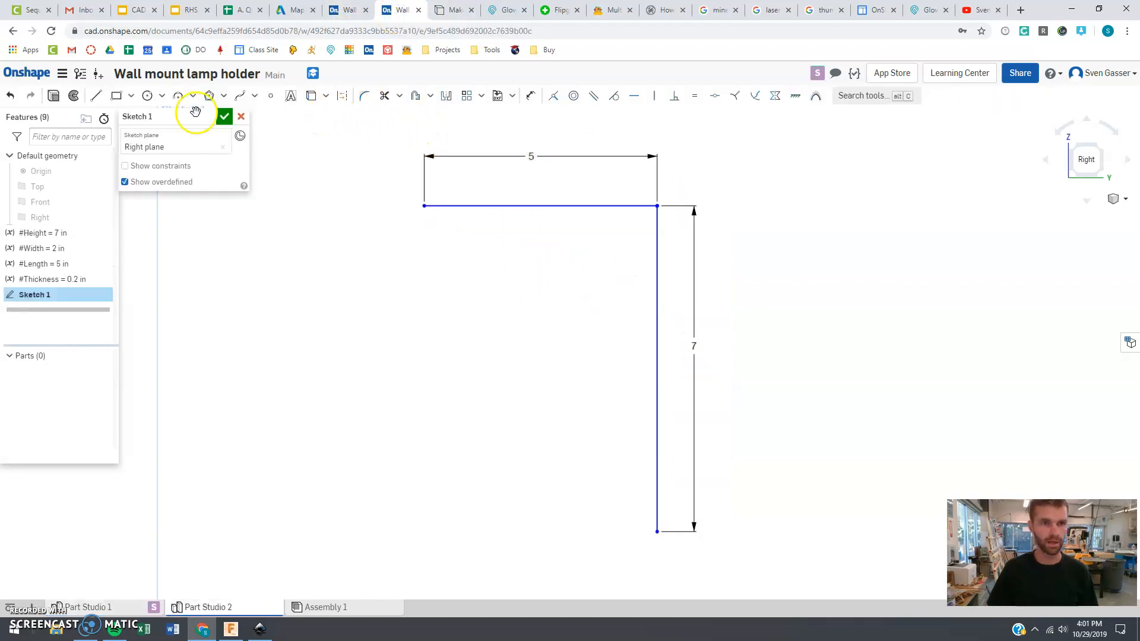
pyautogui.click(179, 95)
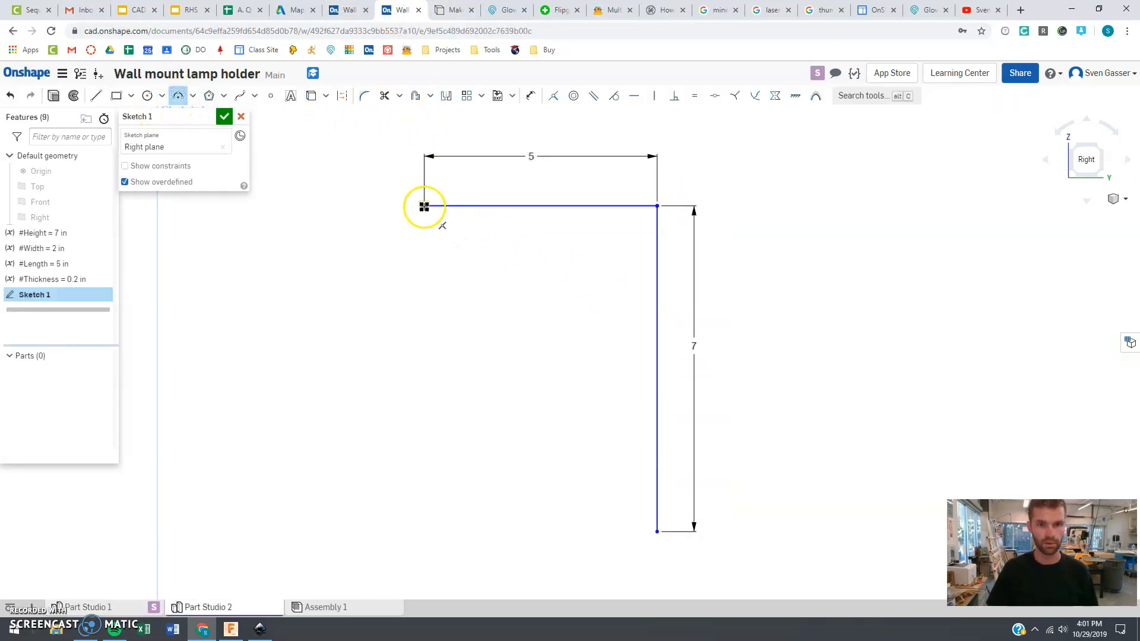
pyautogui.click(493, 260)
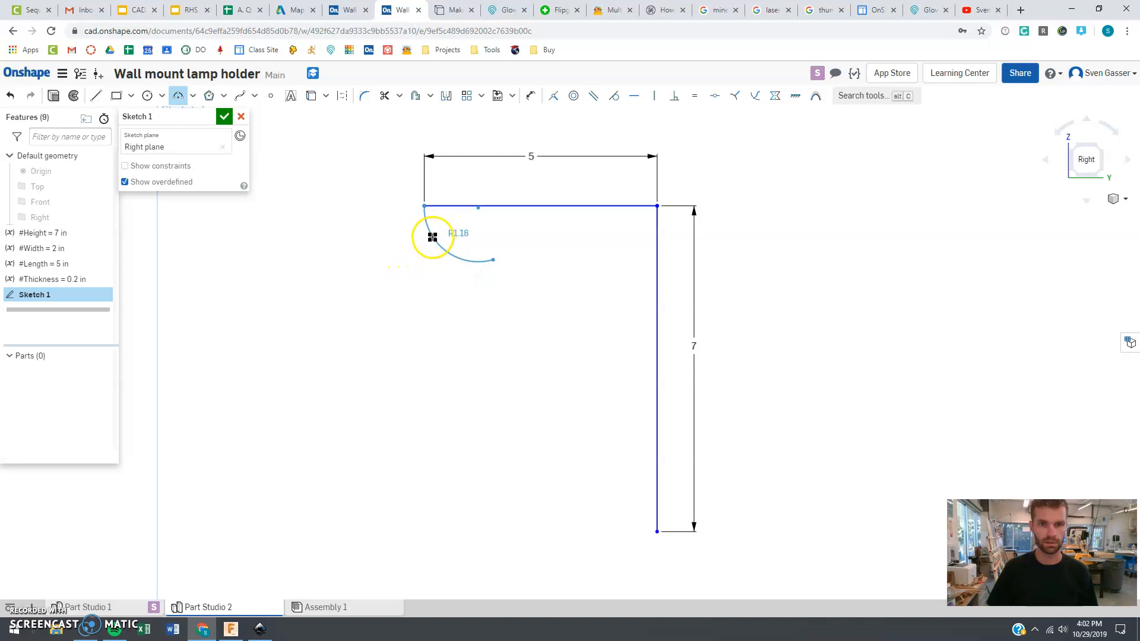
pyautogui.click(432, 237)
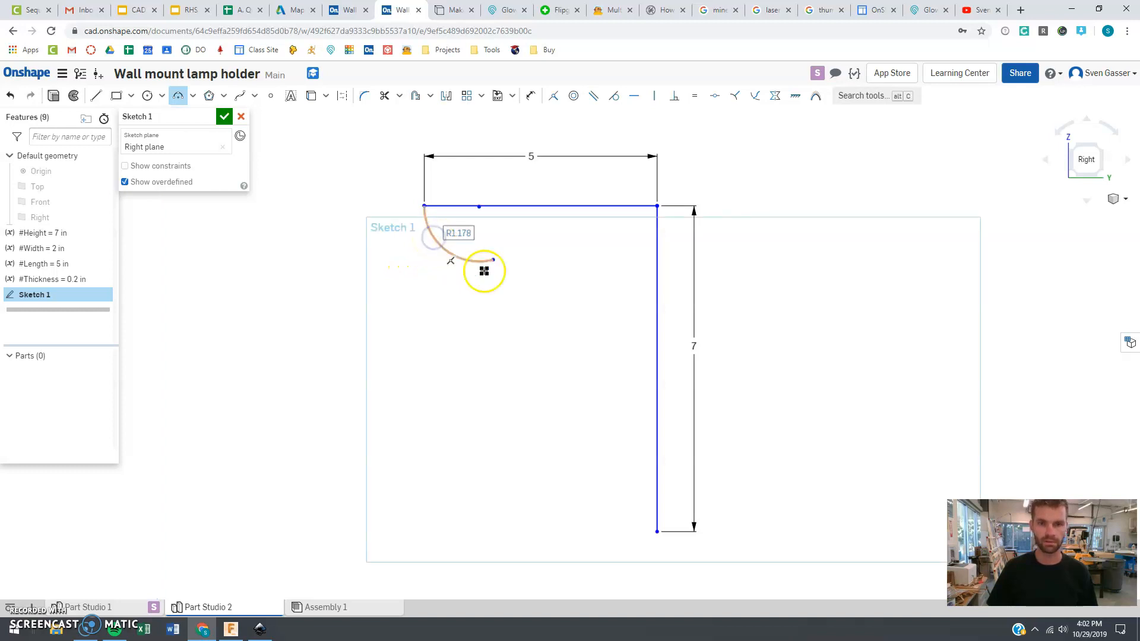
# Draw a second arc of about 1.07 in radius continuing from the first arc's end
pyautogui.click(172, 100)
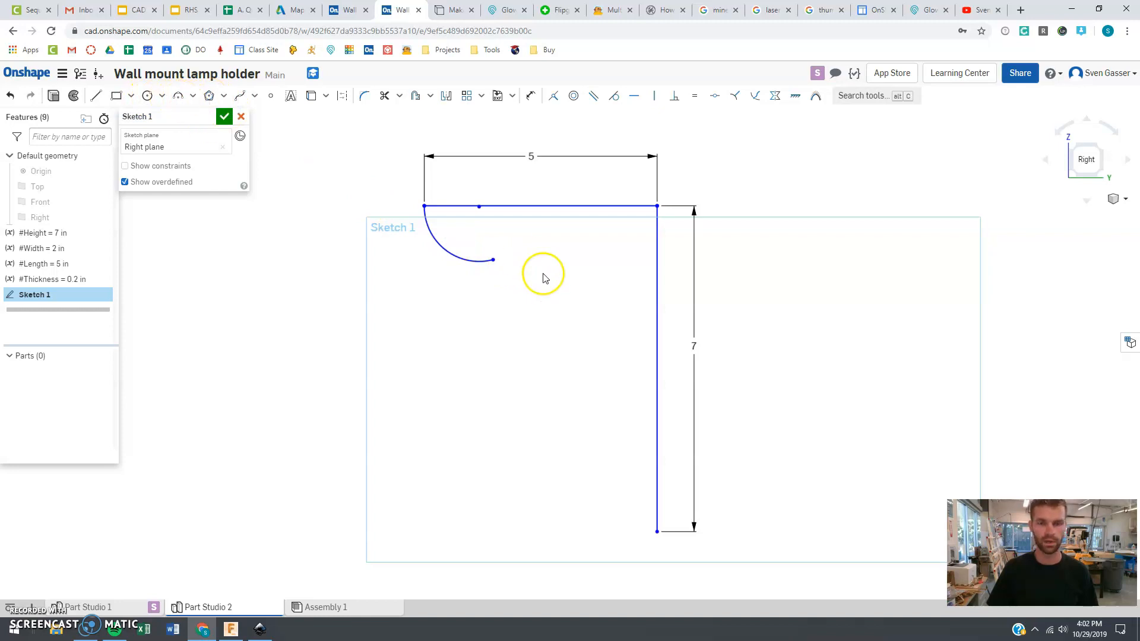
pyautogui.click(177, 96)
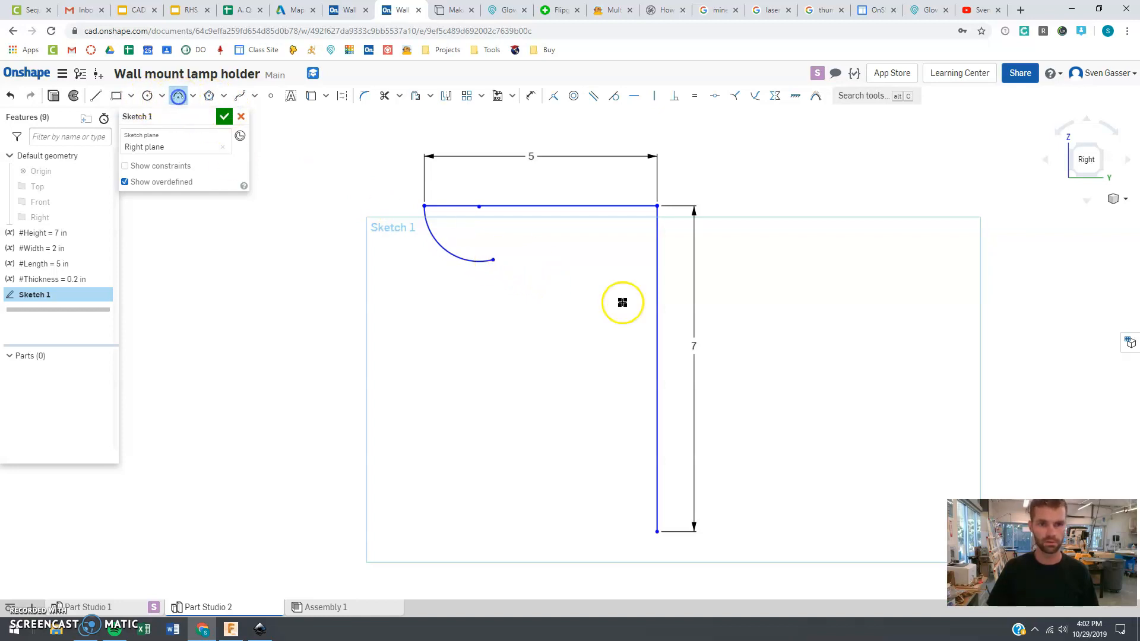
pyautogui.click(493, 261)
pyautogui.click(587, 292)
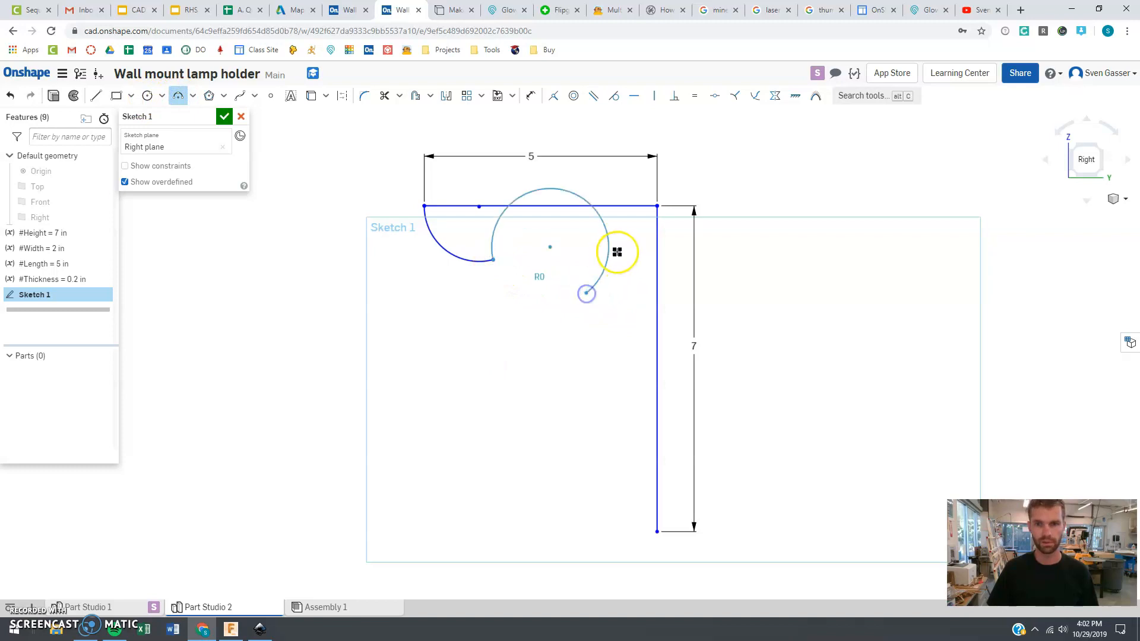
pyautogui.click(577, 249)
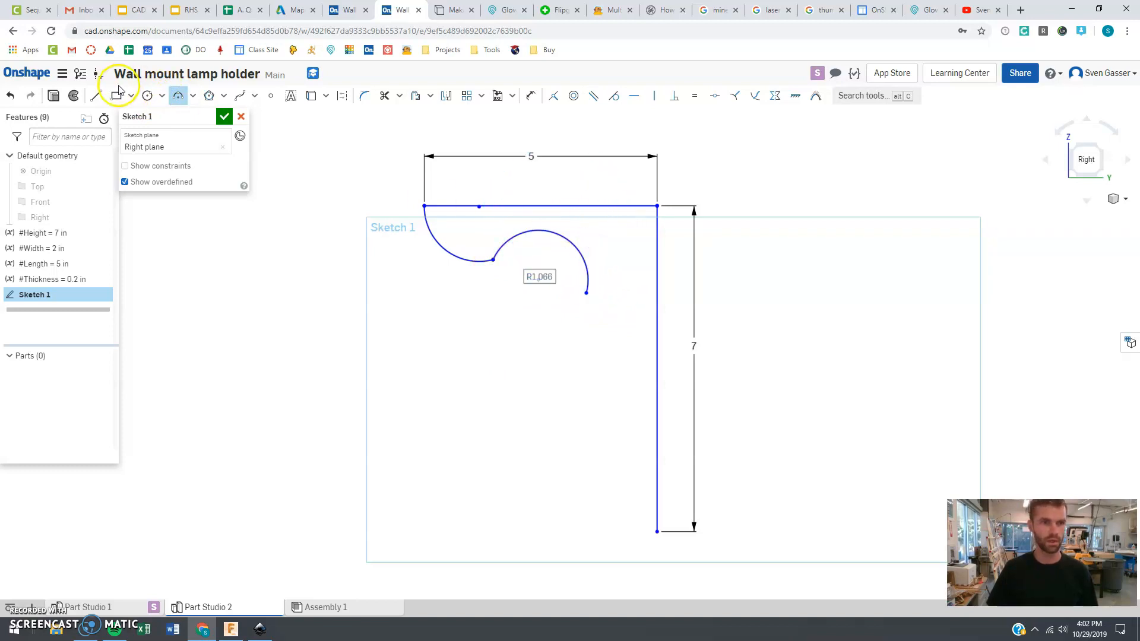
# Draw a chain of zigzag lines from the second arc down to the vertical line's bottom end, closing the profile
pyautogui.click(96, 95)
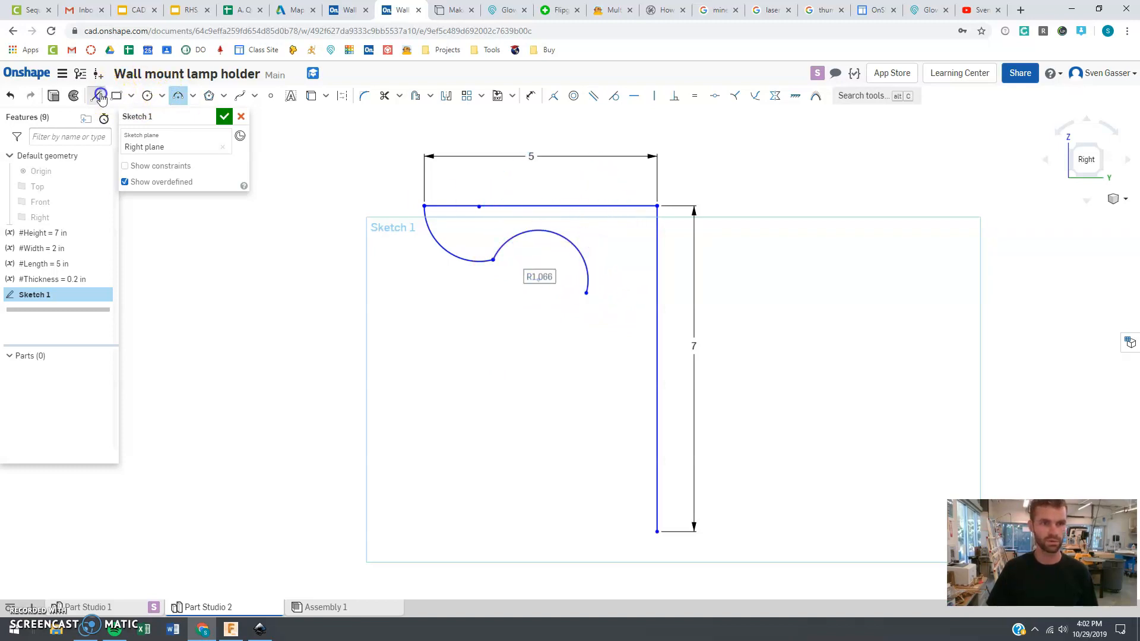
pyautogui.click(586, 294)
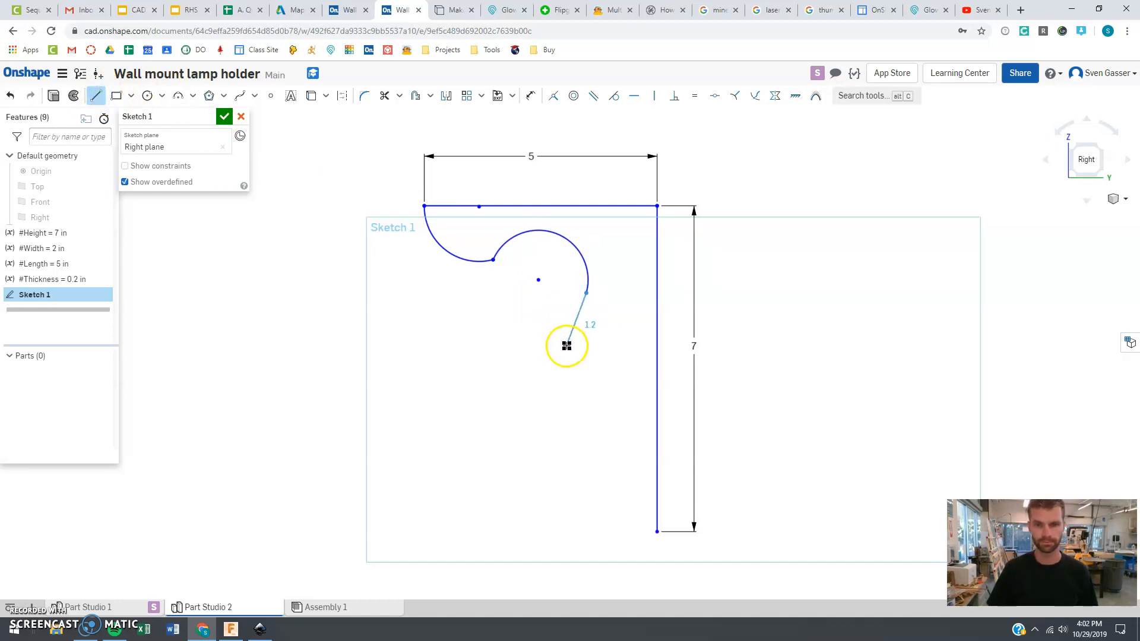
pyautogui.click(613, 329)
pyautogui.click(578, 417)
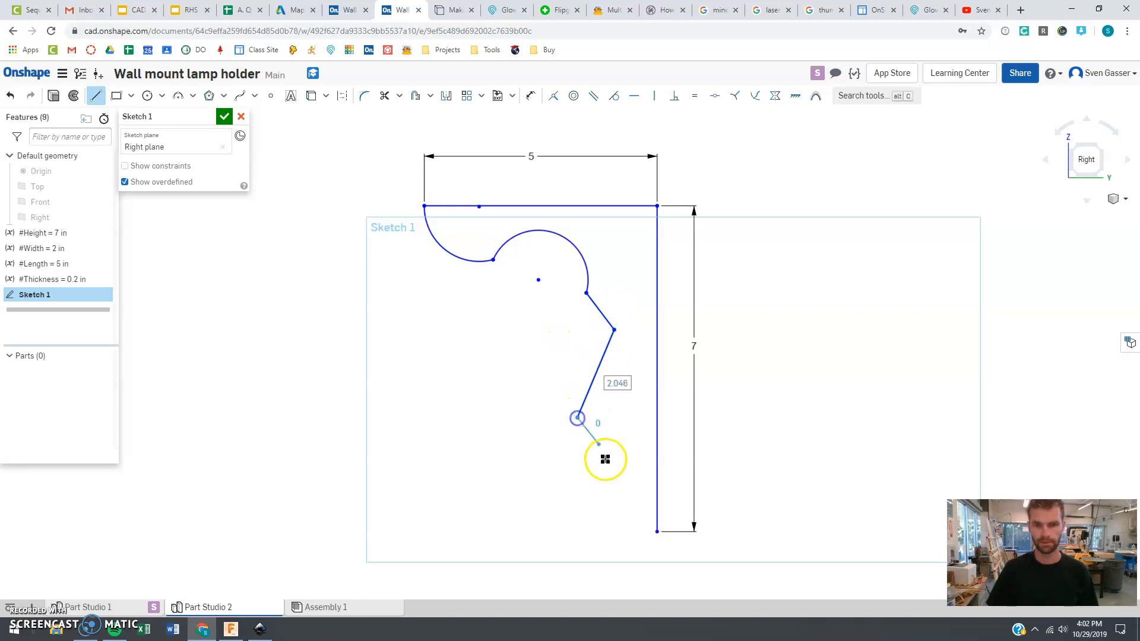
pyautogui.click(612, 482)
pyautogui.moveTo(598, 503); pyautogui.dragTo(654, 534)
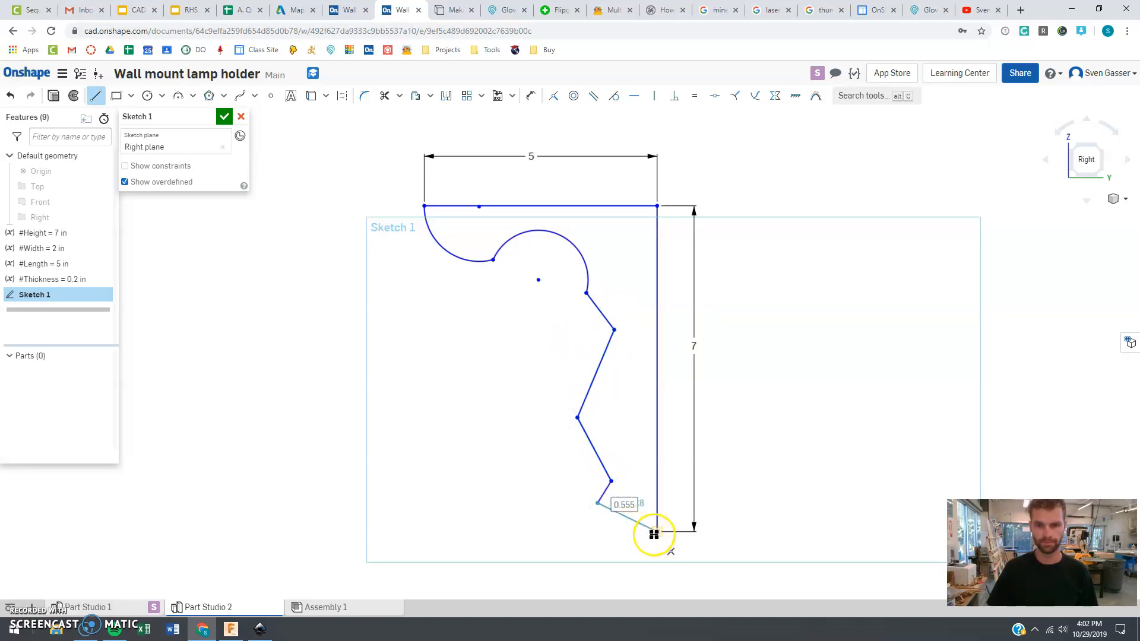
pyautogui.click(656, 532)
pyautogui.press('Escape')
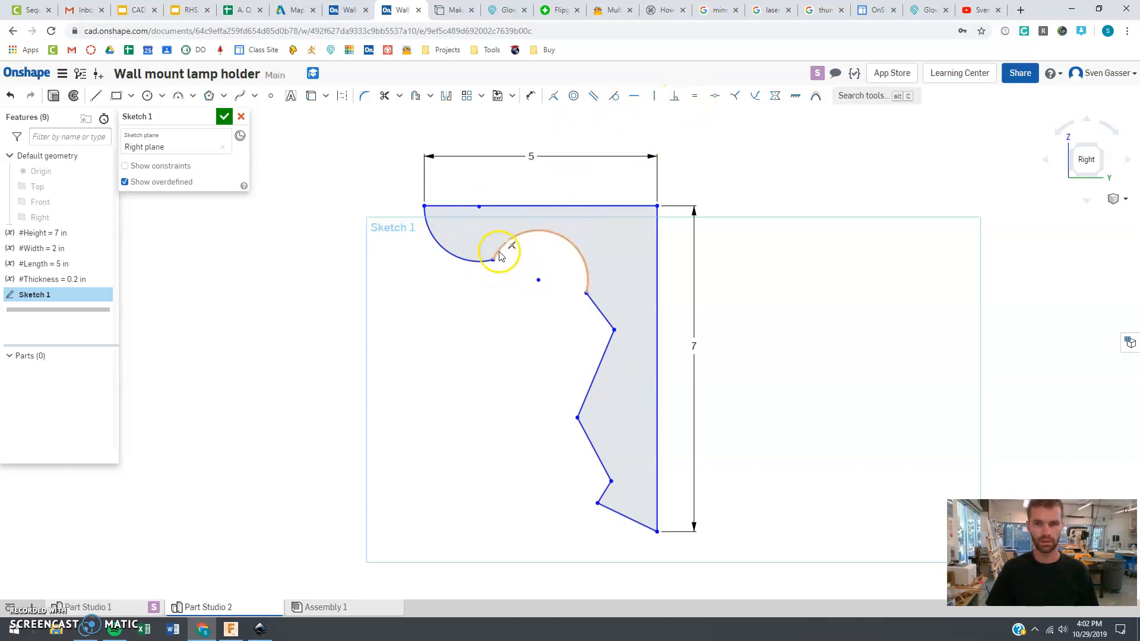
# Constrain the two arcs to be tangent where they meet
pyautogui.click(481, 263)
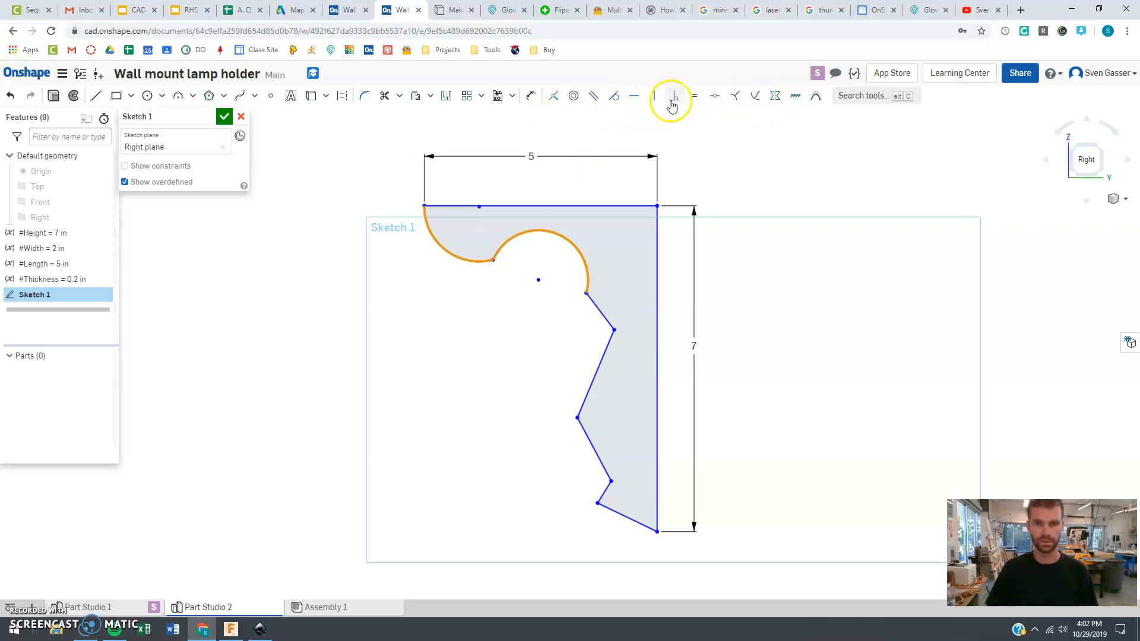
pyautogui.click(487, 328)
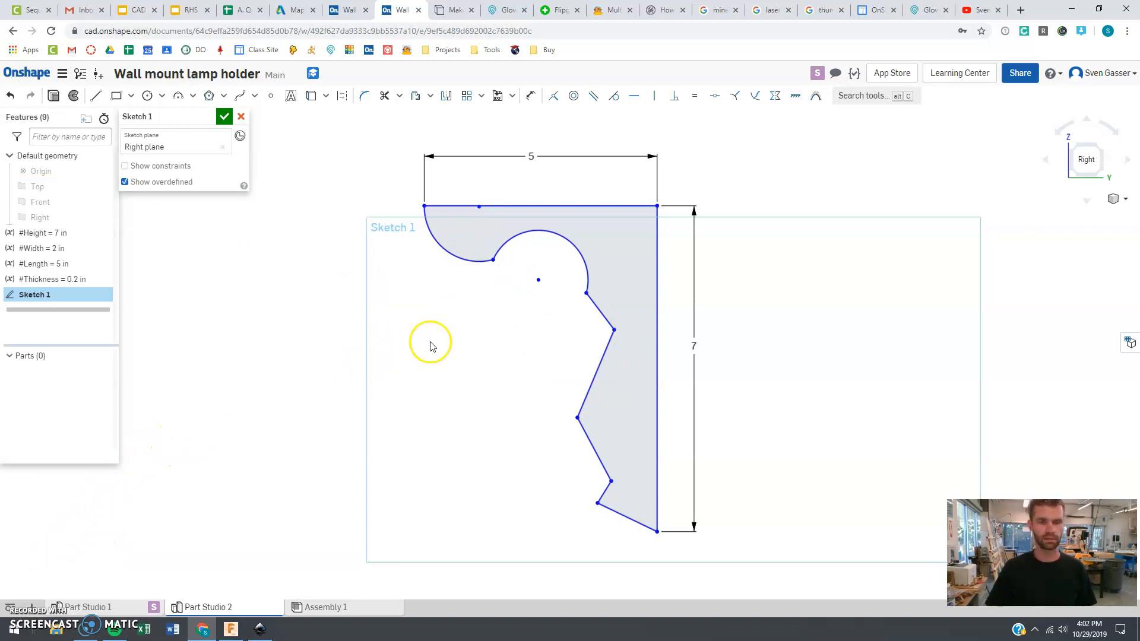
pyautogui.click(482, 208)
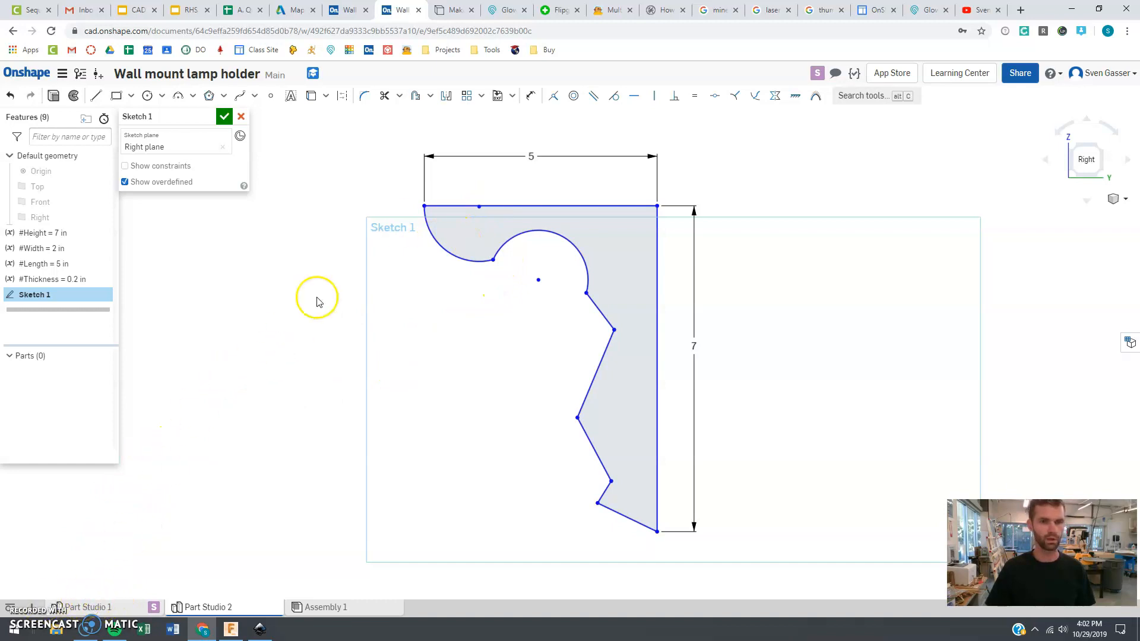
# Zoom in on the top edge and compare it with the reference lamp holder part and the MakerCase finger-joint box
pyautogui.scroll(4, 442, 208)
pyautogui.scroll(1, 472, 204)
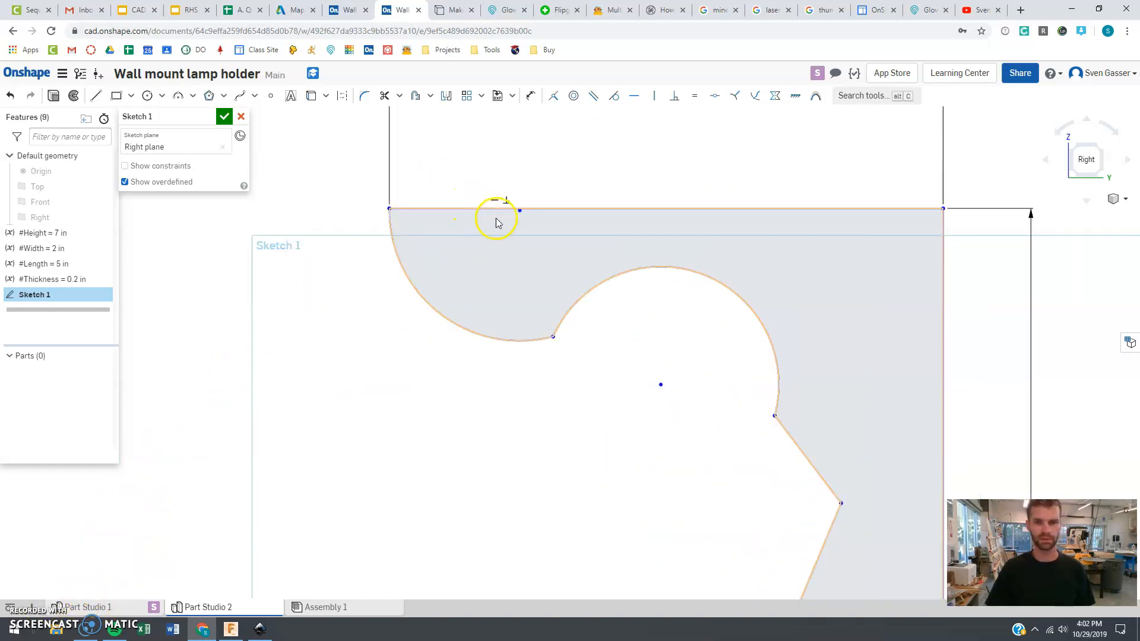
pyautogui.click(96, 97)
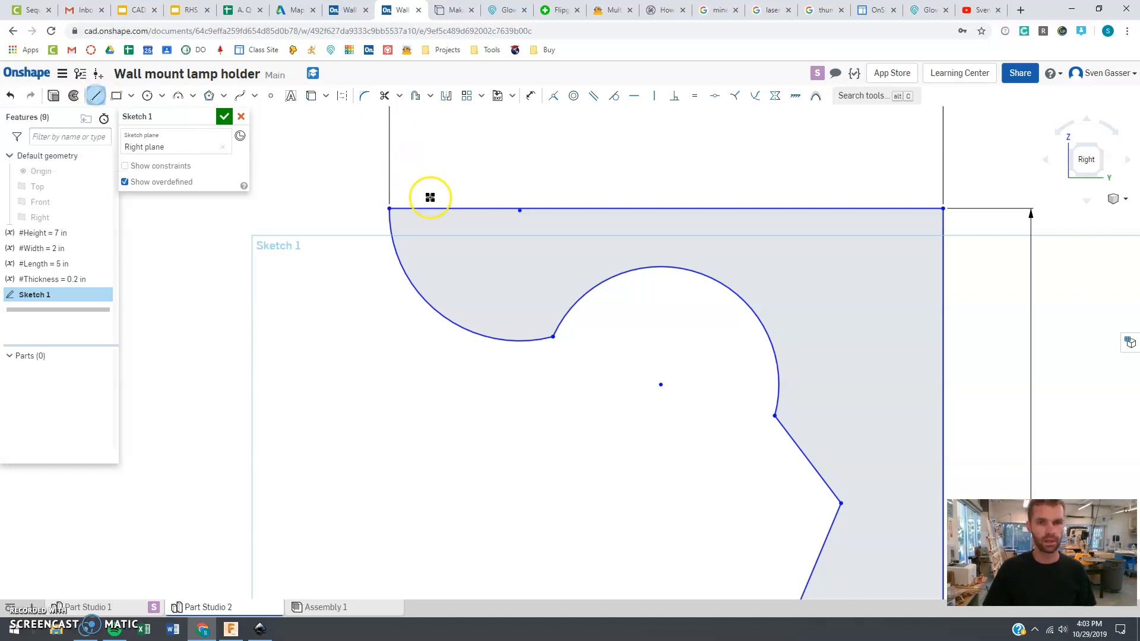
pyautogui.scroll(3, 432, 210)
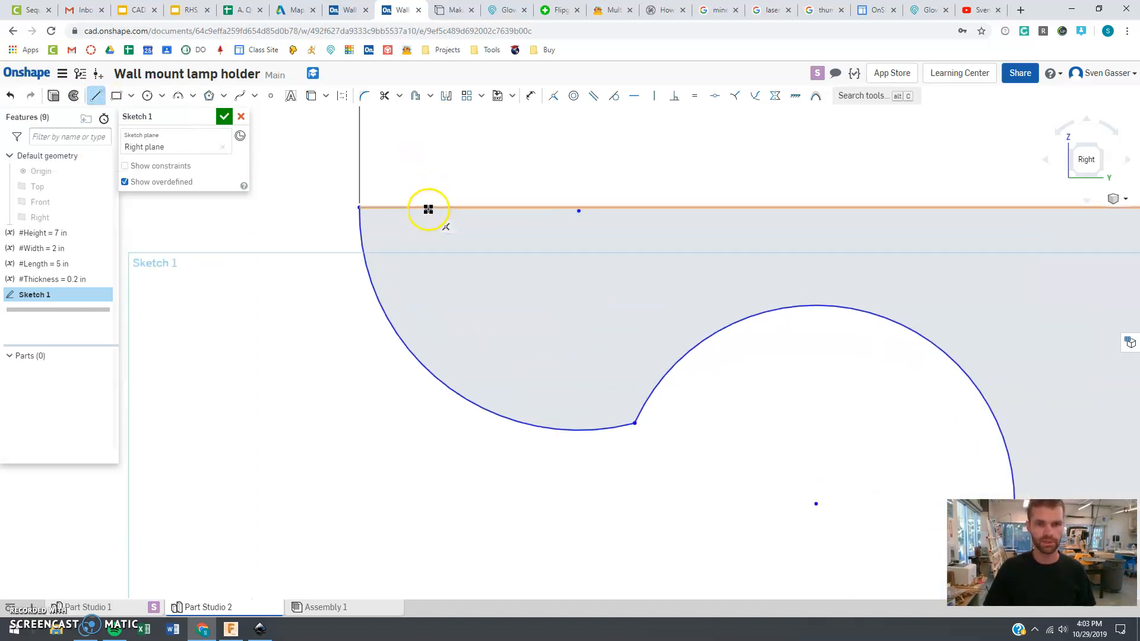
pyautogui.click(348, 10)
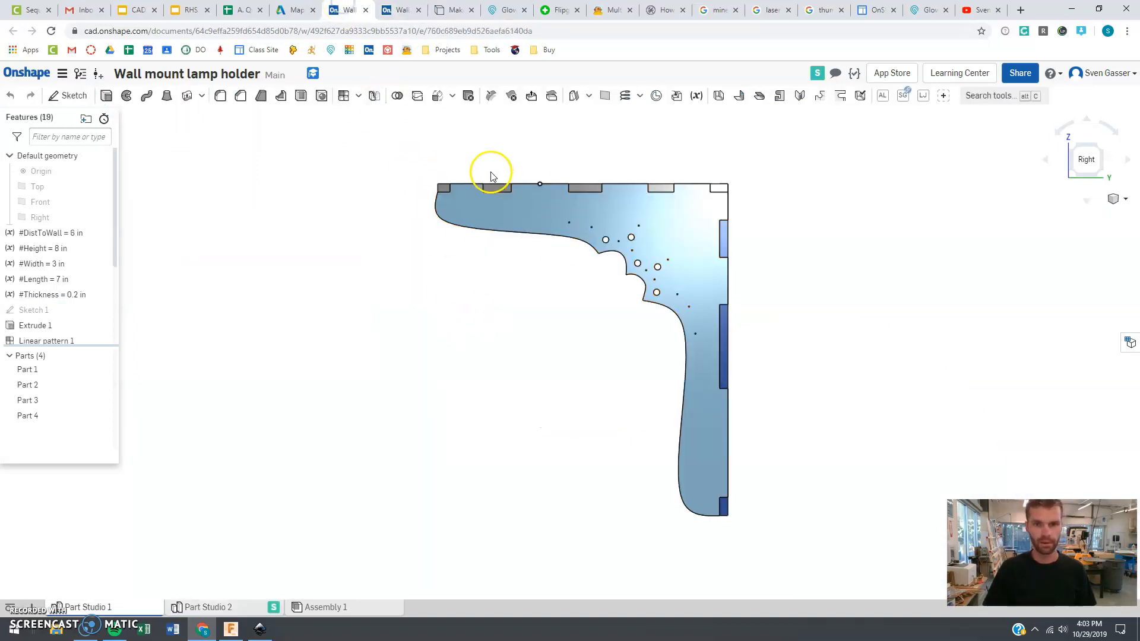
pyautogui.moveTo(476, 206)
pyautogui.mouseDown(button='right')
pyautogui.moveTo(487, 229)
pyautogui.moveTo(478, 216)
pyautogui.mouseUp(button='right')
pyautogui.click(439, 8)
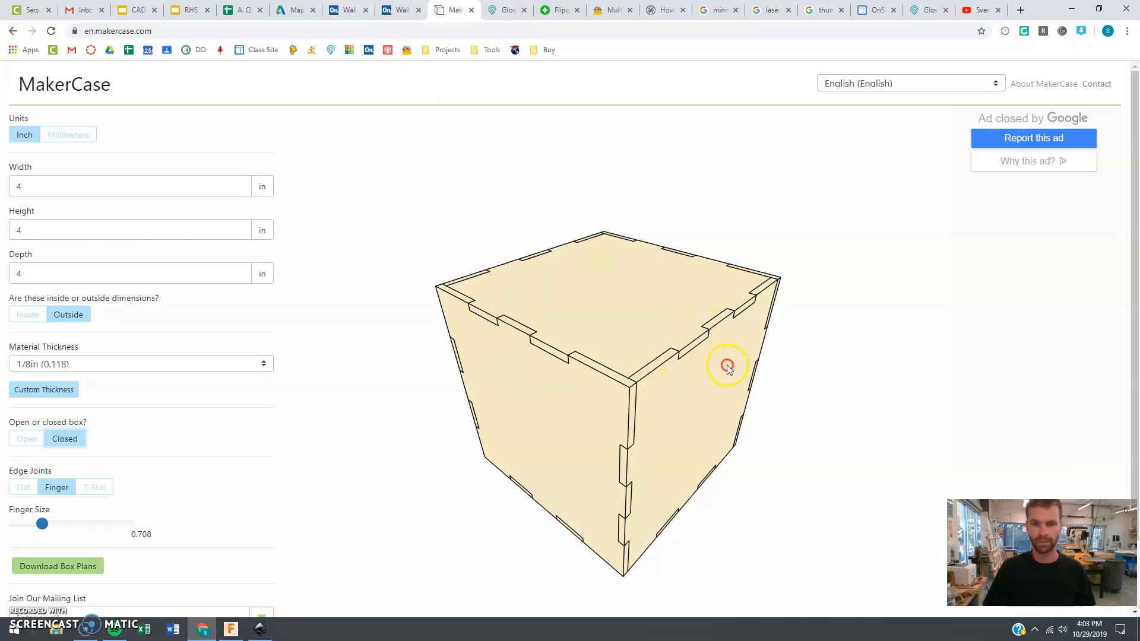
pyautogui.moveTo(677, 375); pyautogui.dragTo(587, 379)
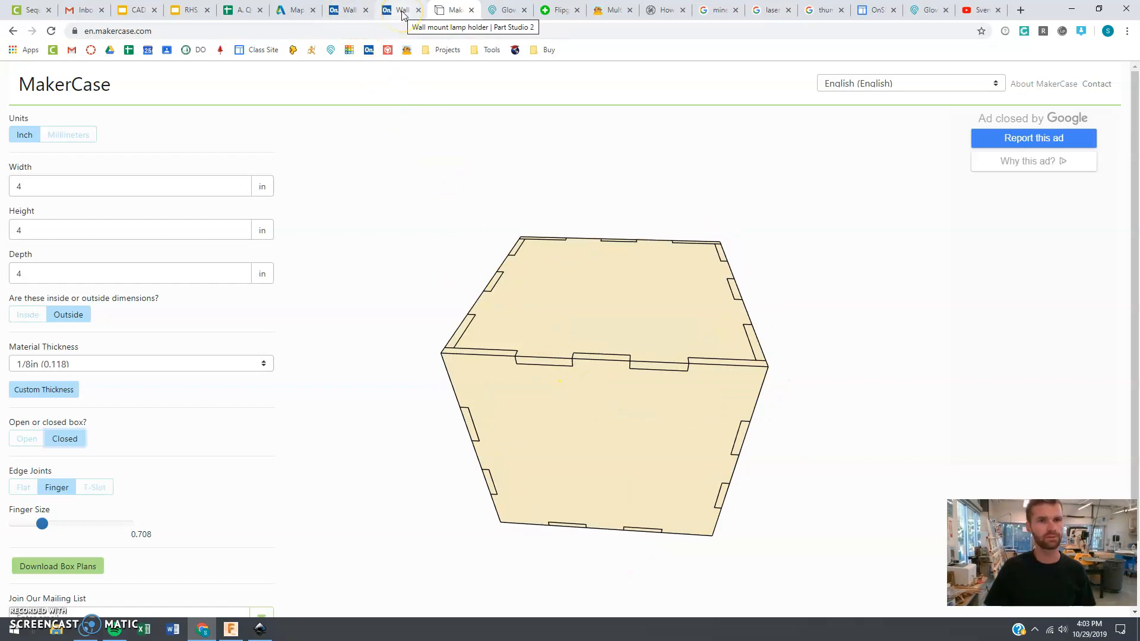
pyautogui.click(351, 11)
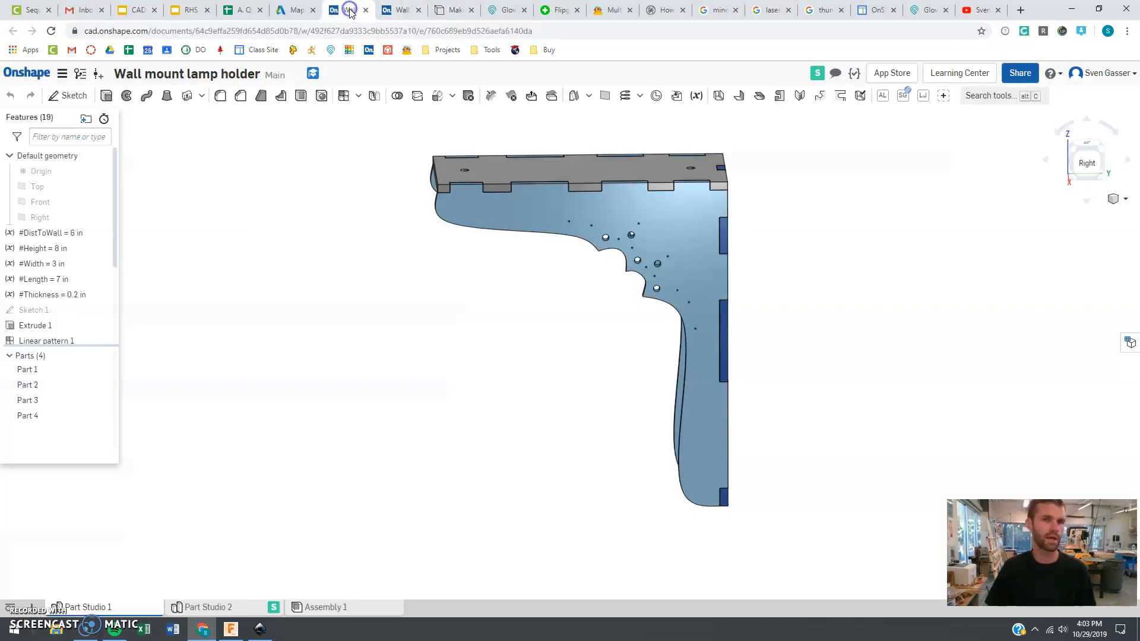
pyautogui.click(396, 11)
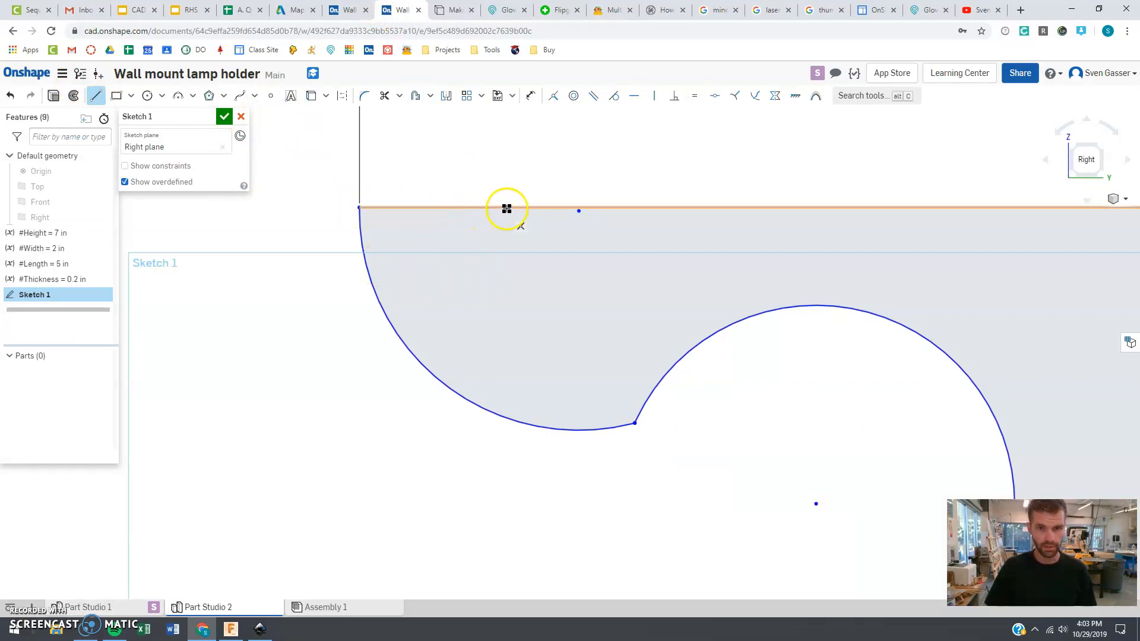
# Draw a notch under the top edge: a vertical line about 0.24 in down and a horizontal line over to the arc
pyautogui.click(489, 253)
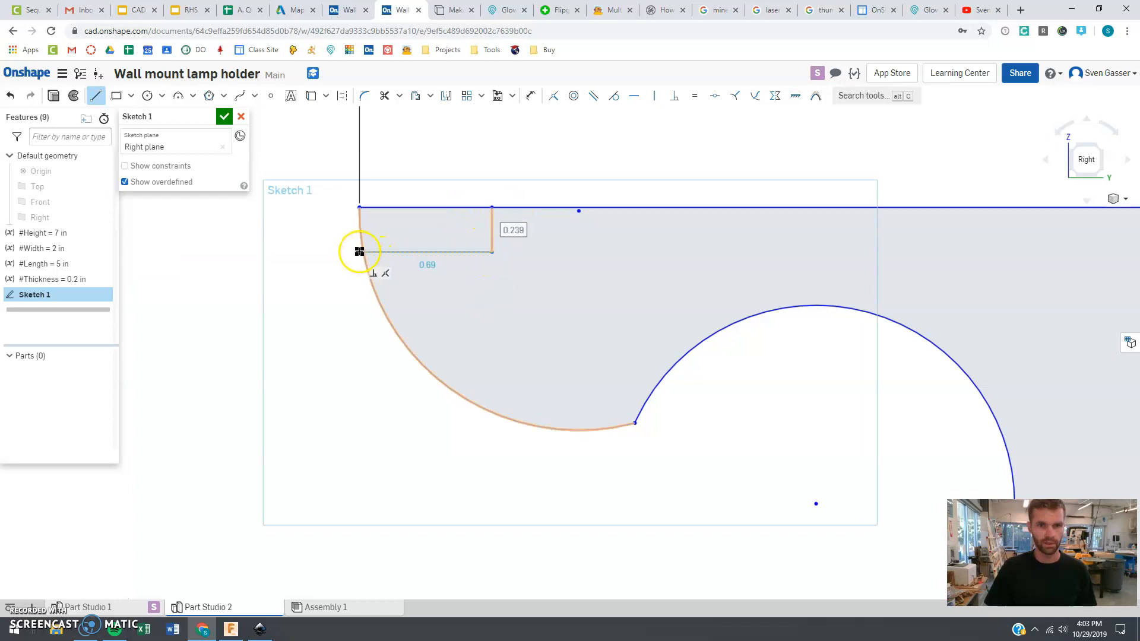
pyautogui.click(361, 251)
pyautogui.press('Escape')
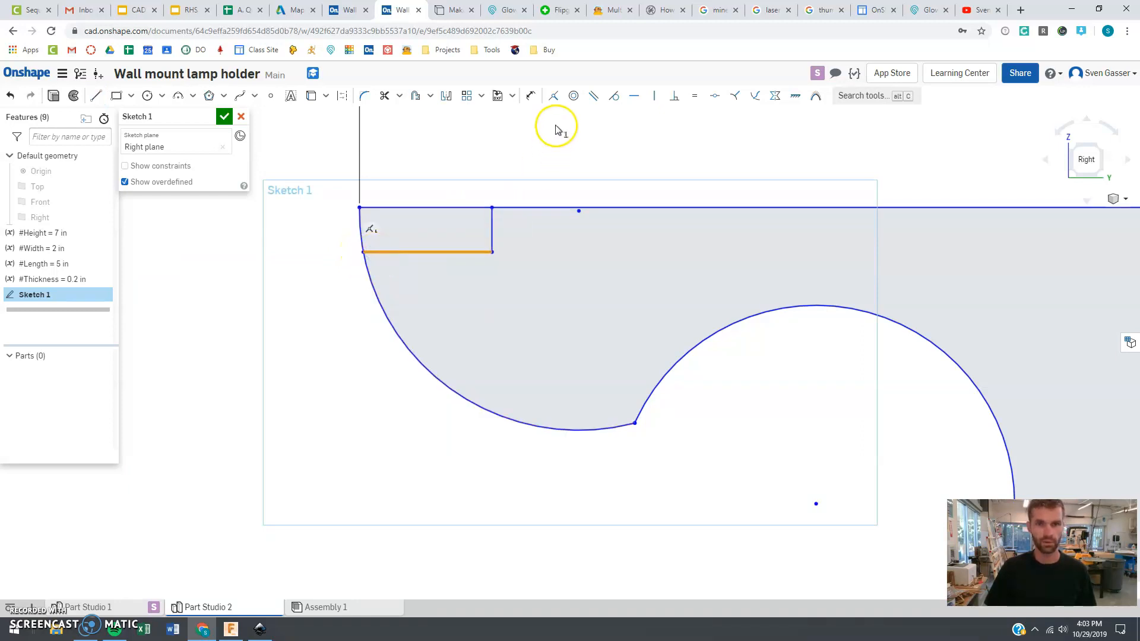
# Constrain the notch's bottom line to be horizontal
pyautogui.click(634, 97)
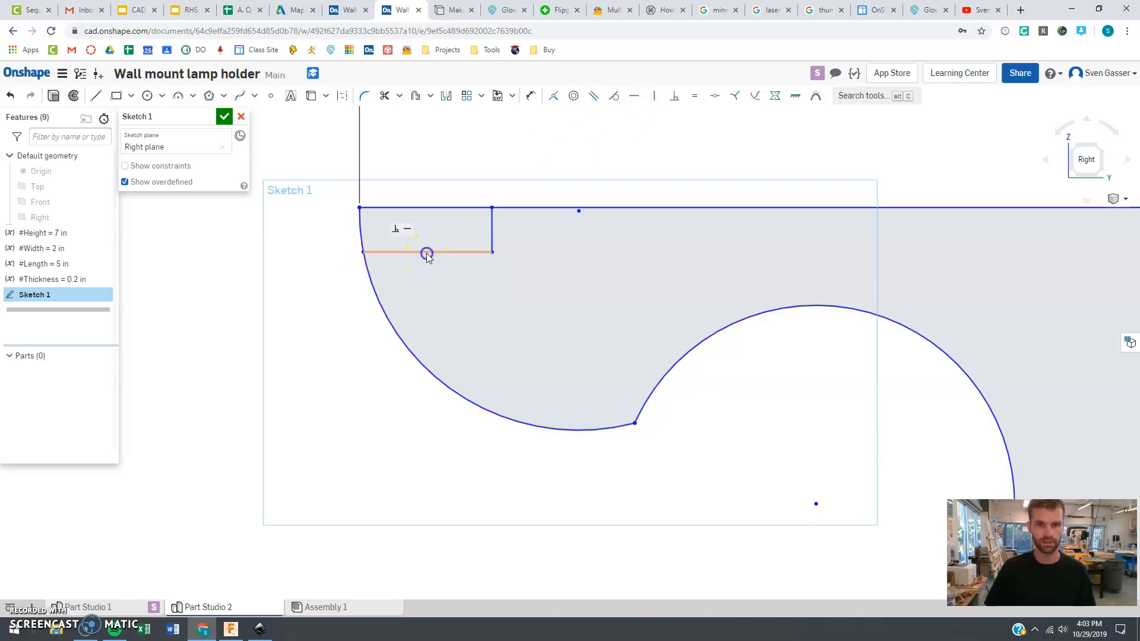
pyautogui.click(405, 237)
pyautogui.press('u')
# Dimension the notch's depth as 0.2 in
pyautogui.click(531, 102)
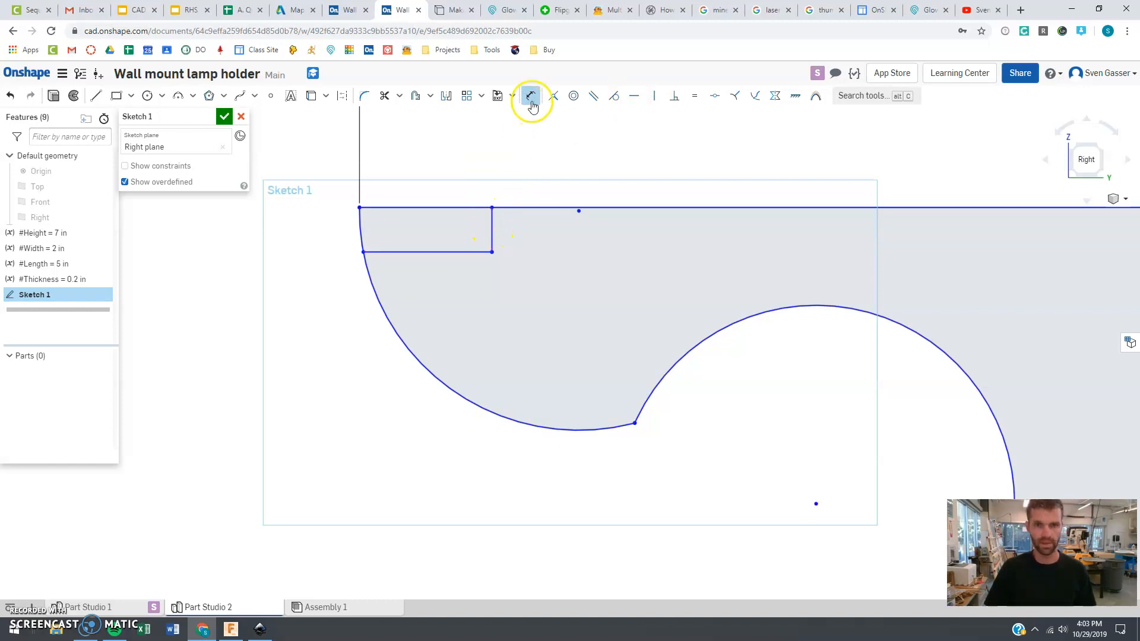
pyautogui.click(491, 238)
pyautogui.click(297, 241)
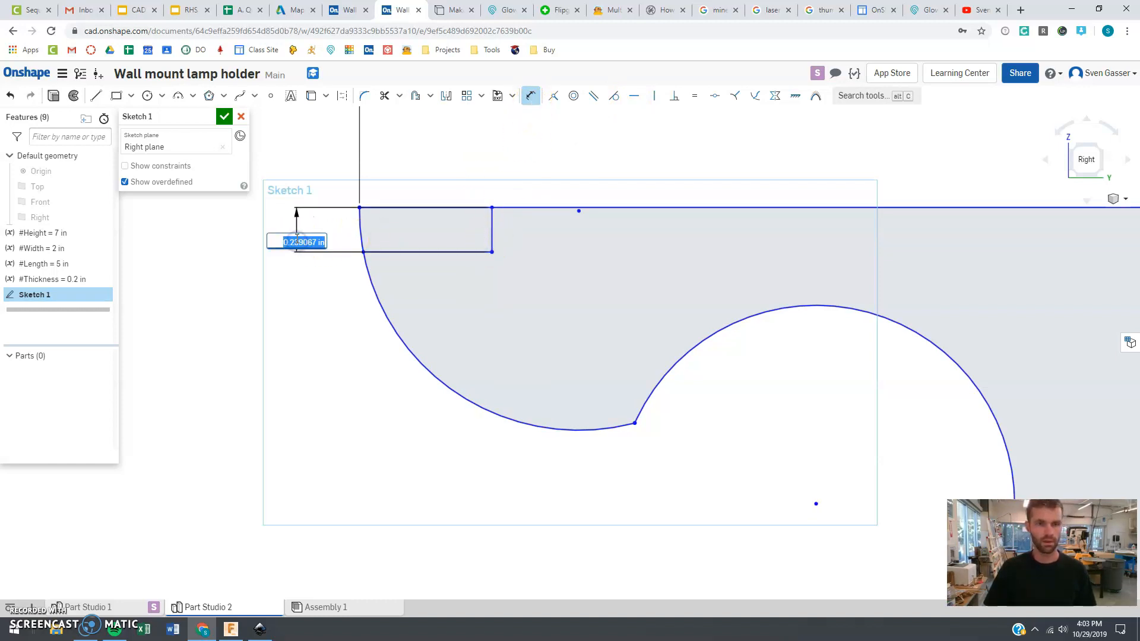
pyautogui.press('Return')
pyautogui.press('Return')
pyautogui.click(292, 266)
pyautogui.press('Escape')
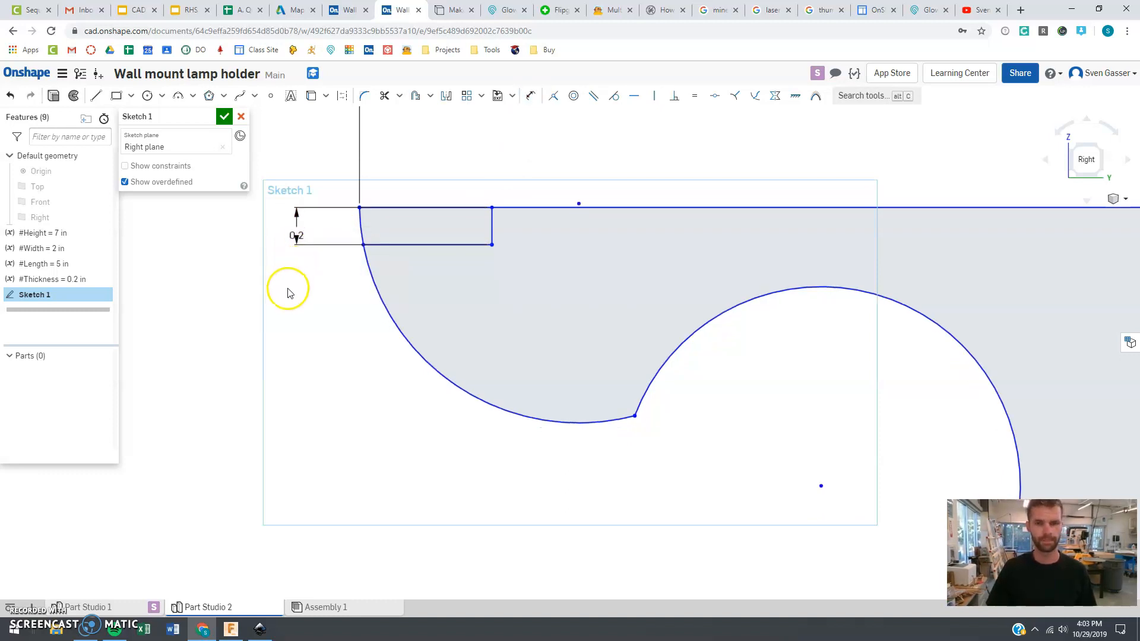
# Draw a second rectangular notch under the top edge, to the right of the first one
pyautogui.scroll(-3, 287, 288)
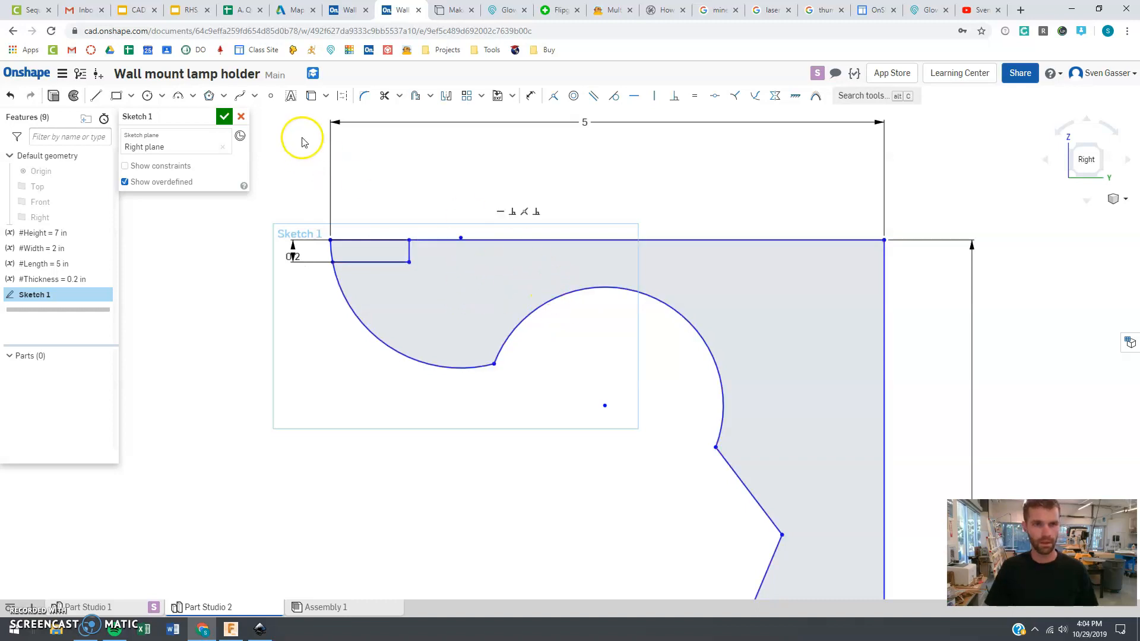
pyautogui.click(96, 96)
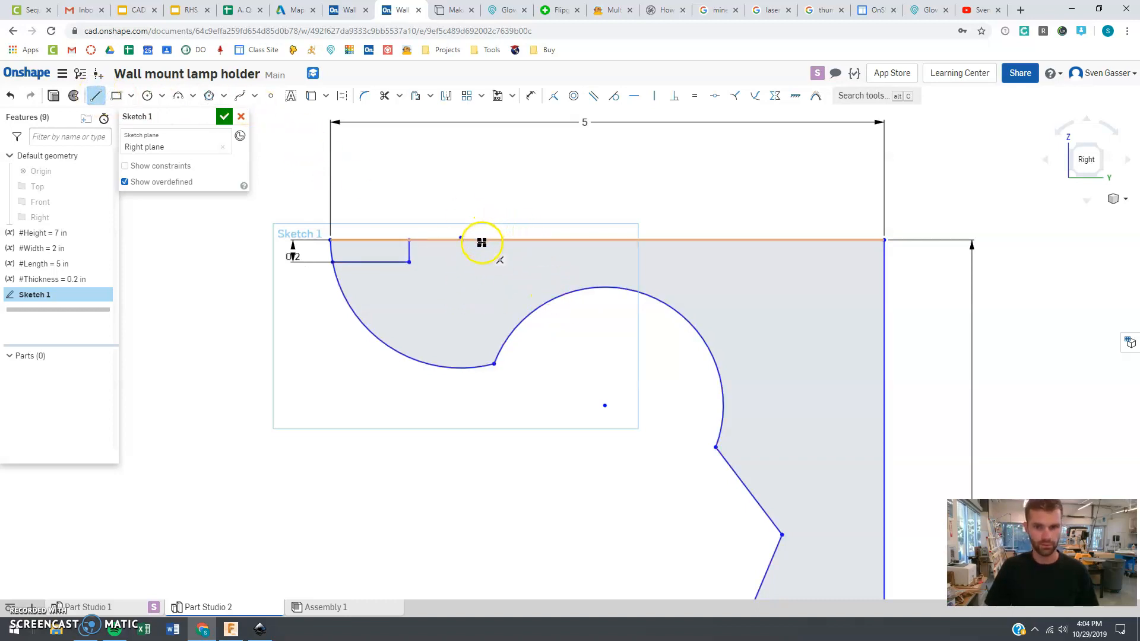
pyautogui.moveTo(481, 241); pyautogui.dragTo(578, 264)
pyautogui.click(583, 264)
pyautogui.click(582, 239)
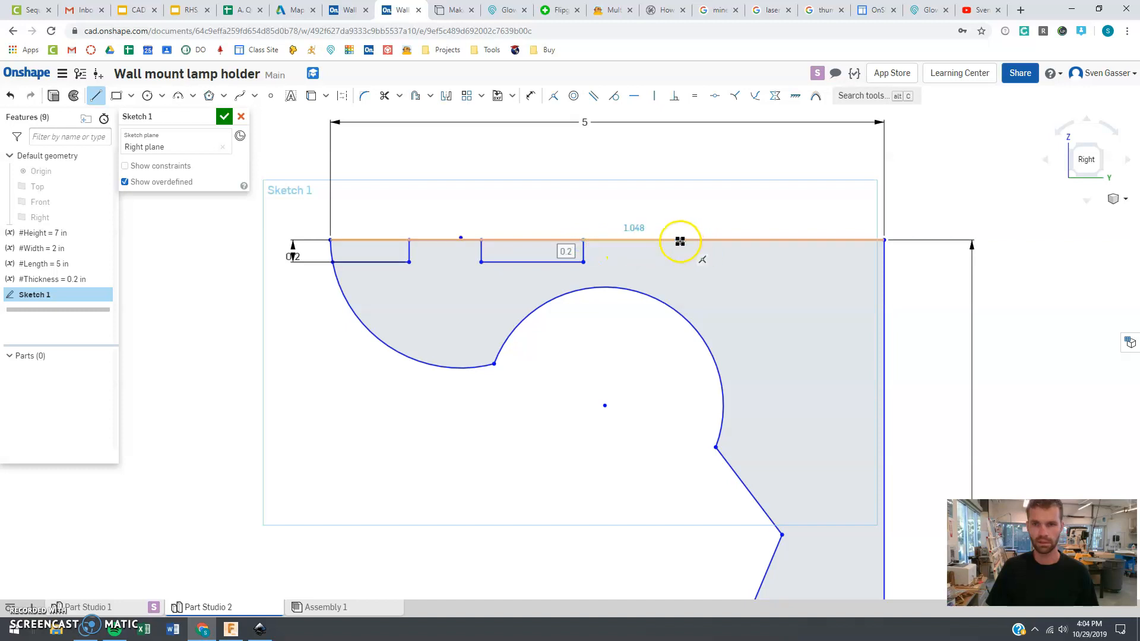
pyautogui.press('Escape')
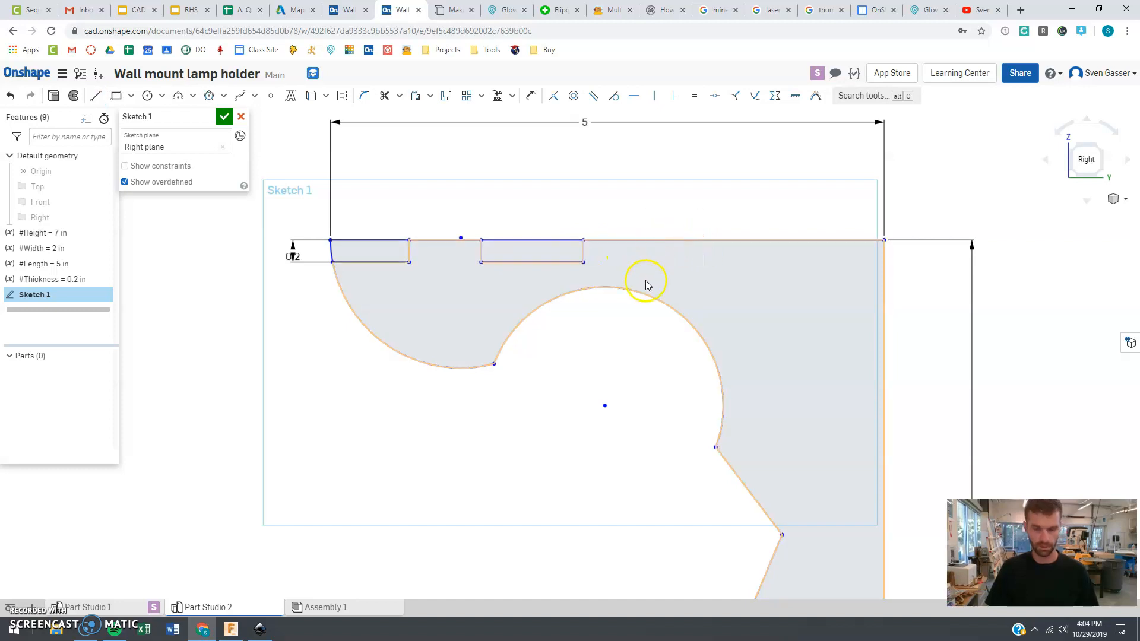
# Draw a third notch about 0.88 in wide further along the top edge
pyautogui.press('l')
pyautogui.moveTo(655, 260); pyautogui.dragTo(732, 260)
pyautogui.click(752, 245)
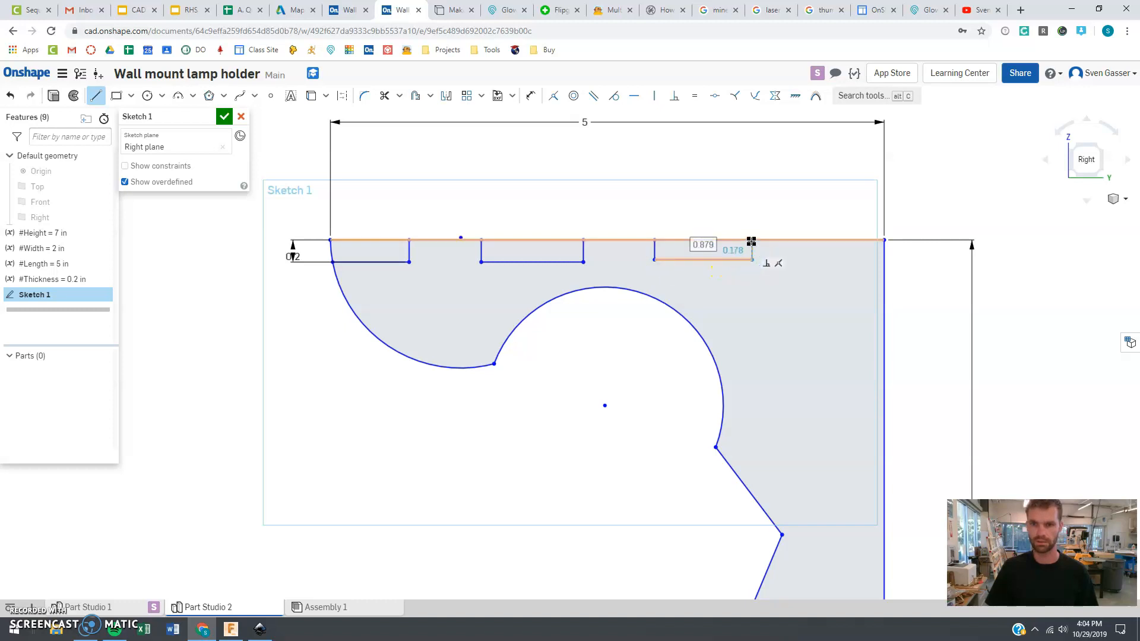
pyautogui.click(751, 241)
pyautogui.press('Escape')
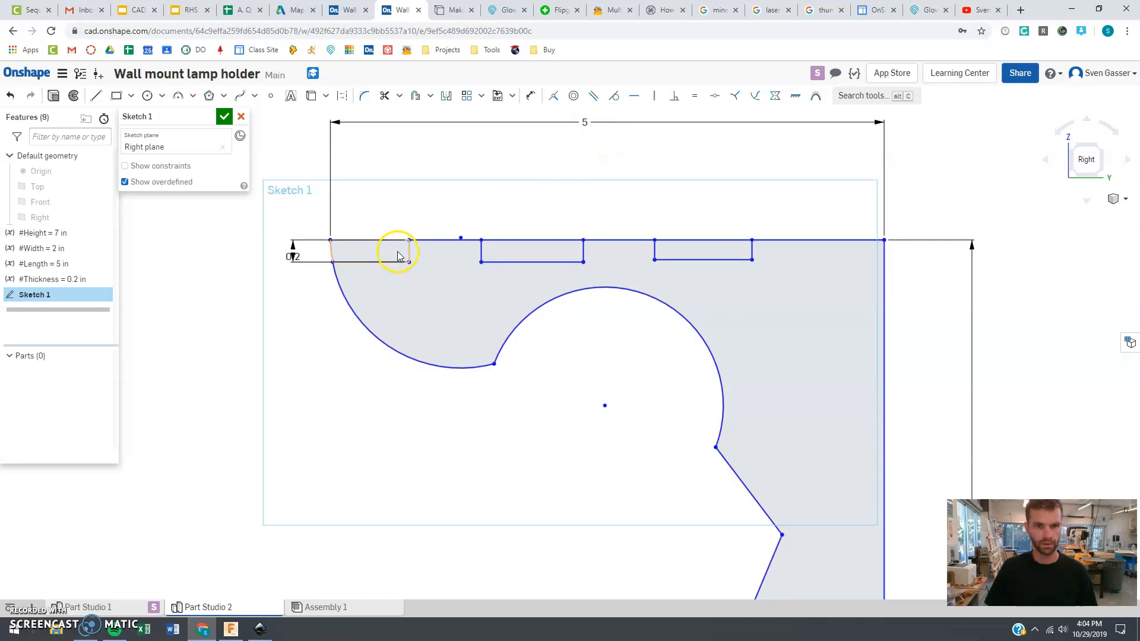
# Constrain the vertical sides of all three notches to be equal in length
pyautogui.scroll(2, 408, 253)
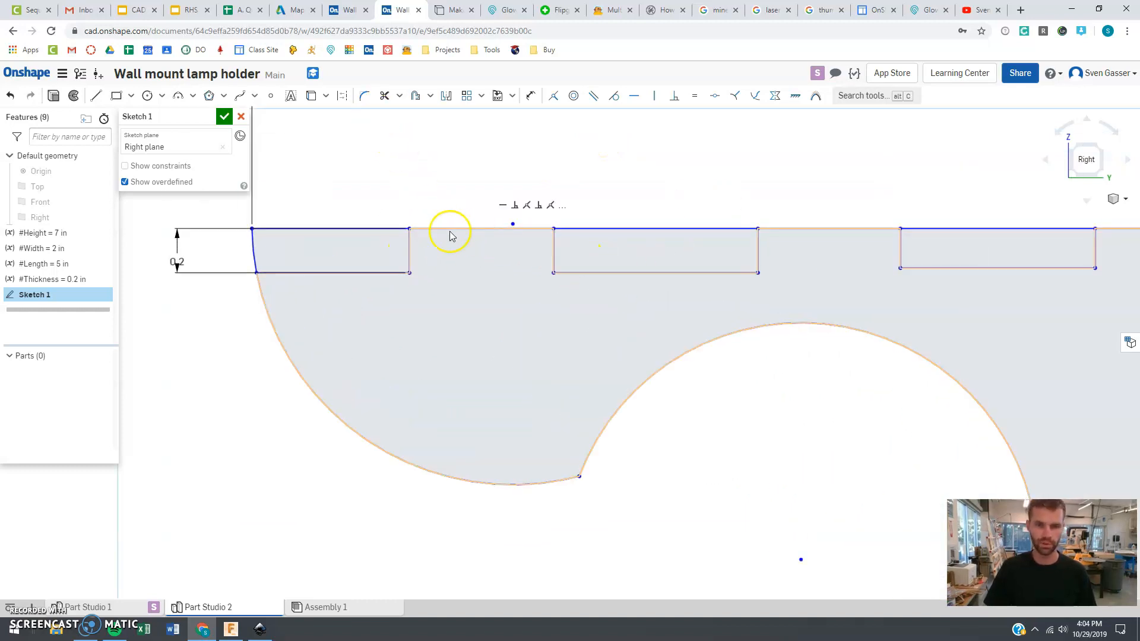
pyautogui.click(410, 255)
pyautogui.click(554, 250)
pyautogui.click(758, 254)
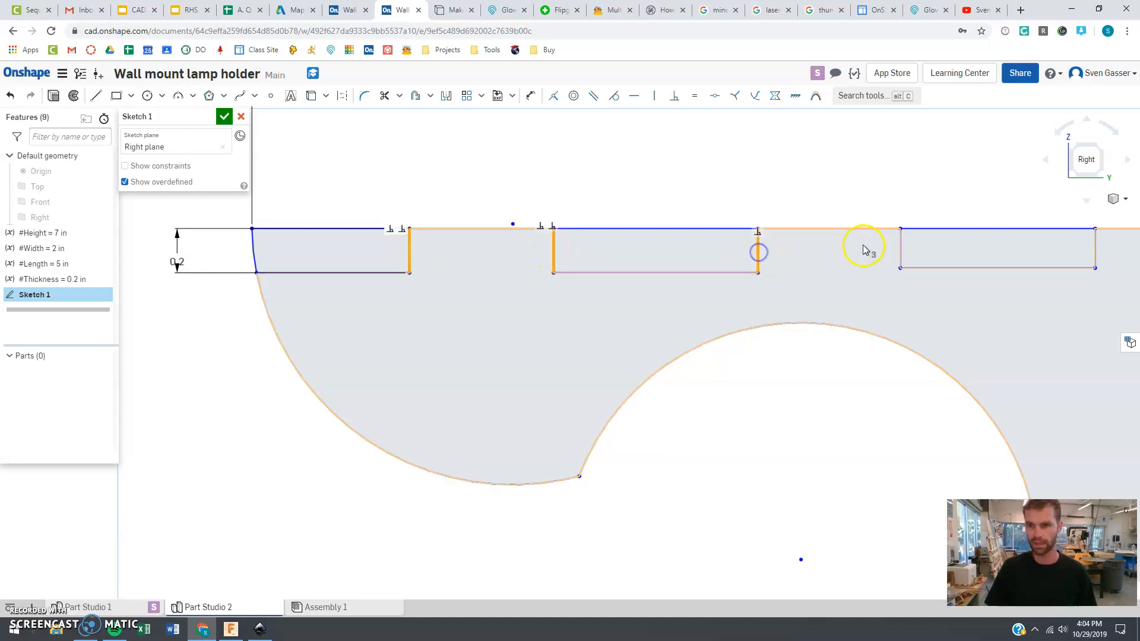
pyautogui.click(900, 249)
pyautogui.click(1096, 247)
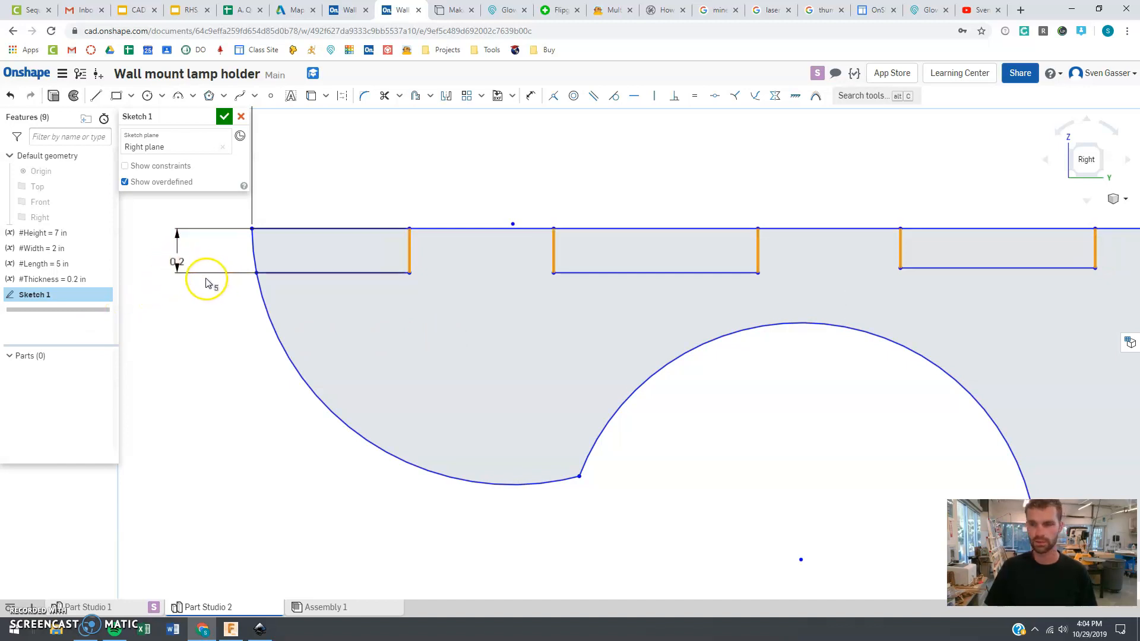
pyautogui.scroll(-3, 205, 280)
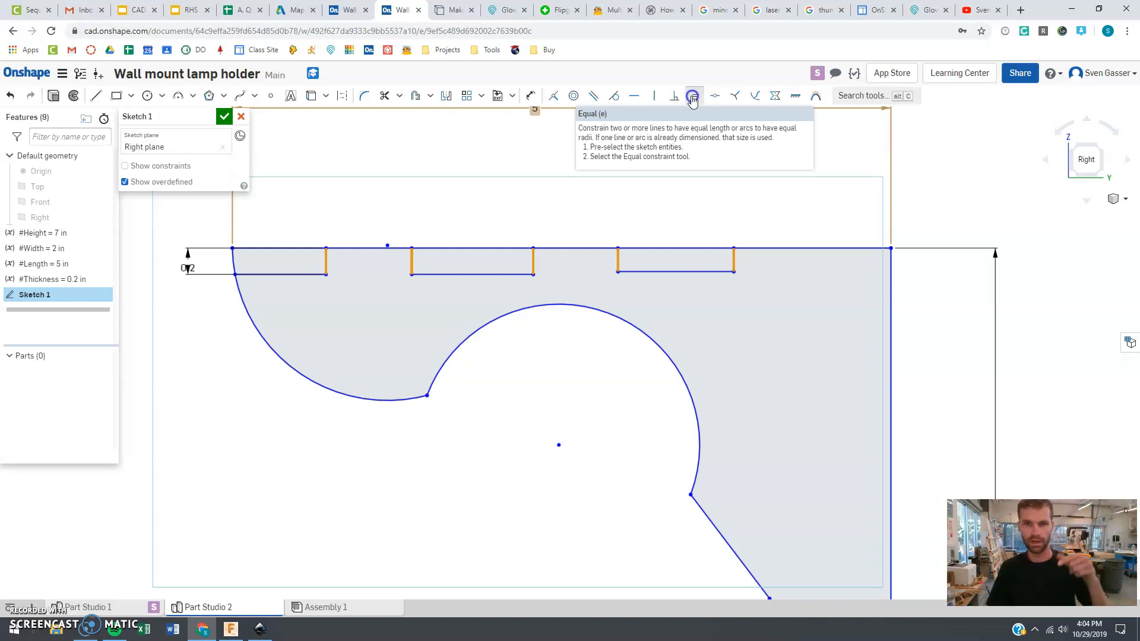
pyautogui.click(692, 99)
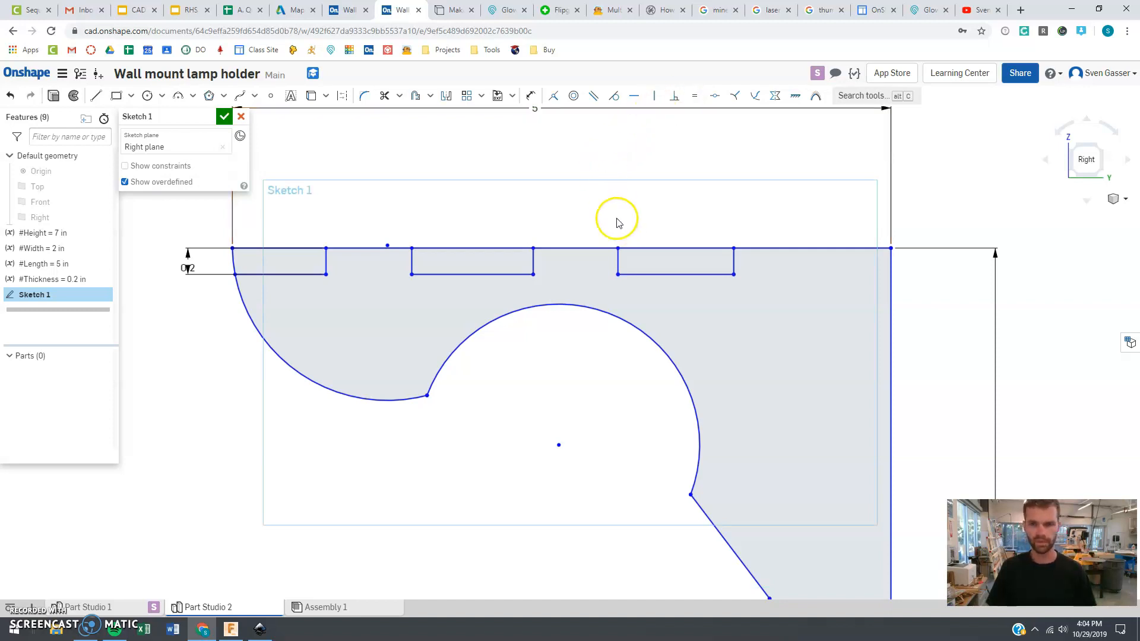
# Draw a fourth notch about 0.7 in deep at the top edge's end, running across to the vertical edge
pyautogui.click(97, 96)
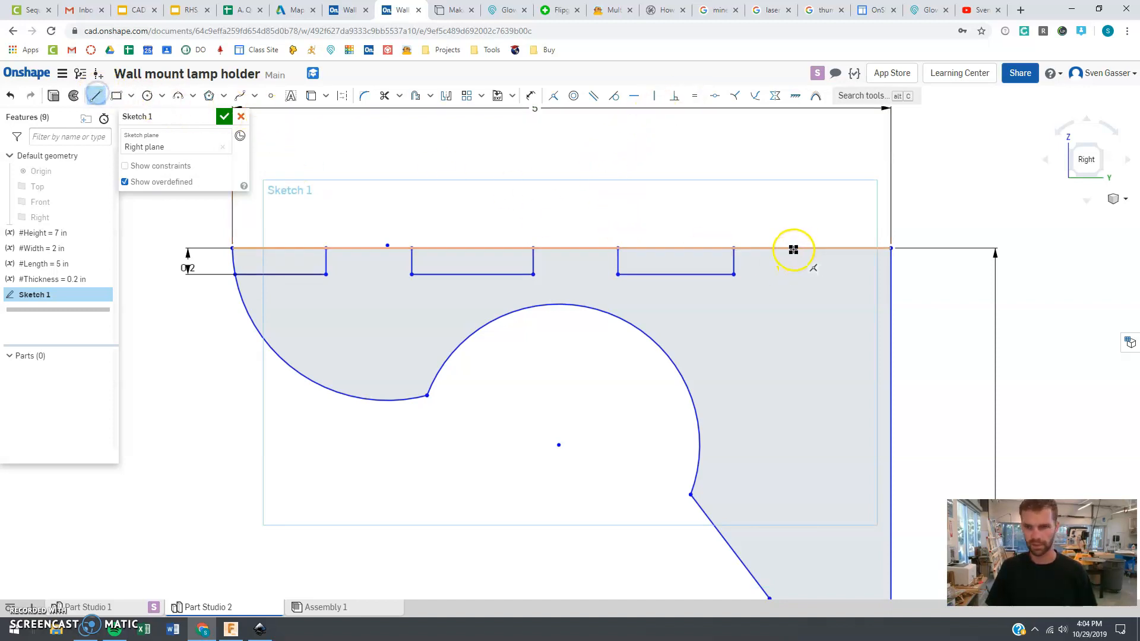
pyautogui.moveTo(795, 249); pyautogui.dragTo(796, 342)
pyautogui.click(796, 342)
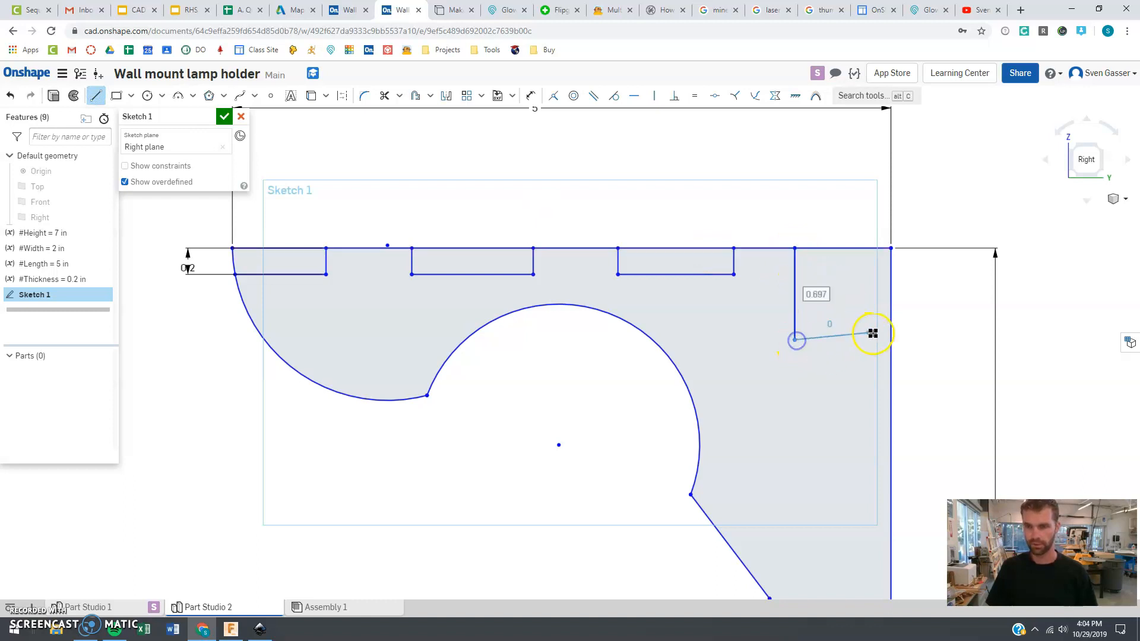
pyautogui.click(892, 344)
pyautogui.press('Escape')
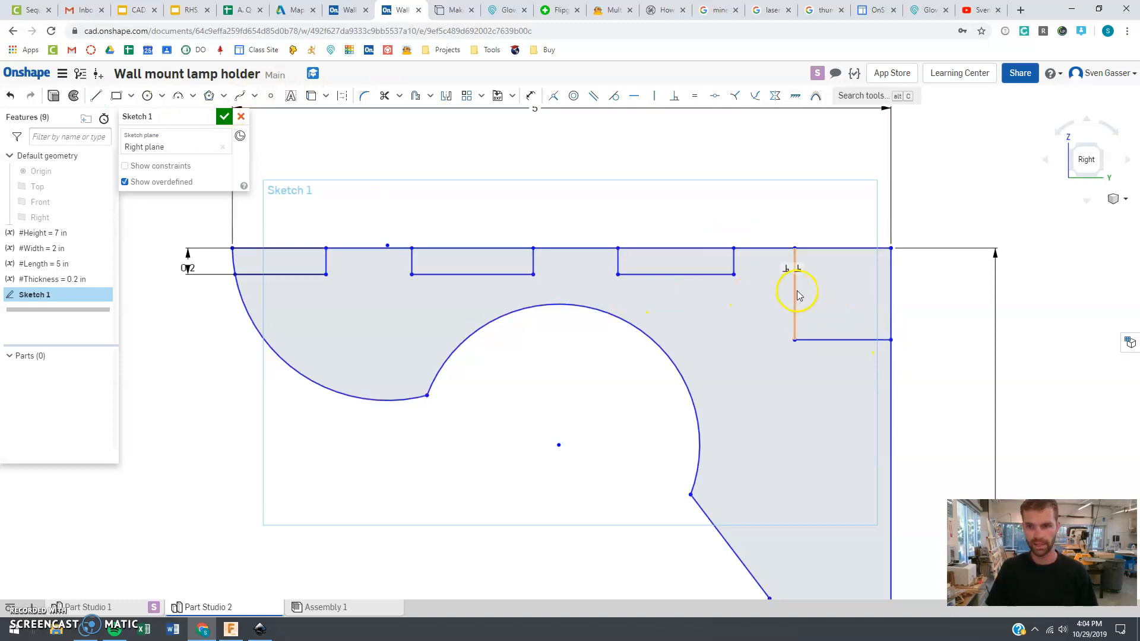
# Make the fourth notch's vertical side equal to the first notch's side
pyautogui.click(796, 292)
pyautogui.click(326, 266)
pyautogui.click(696, 100)
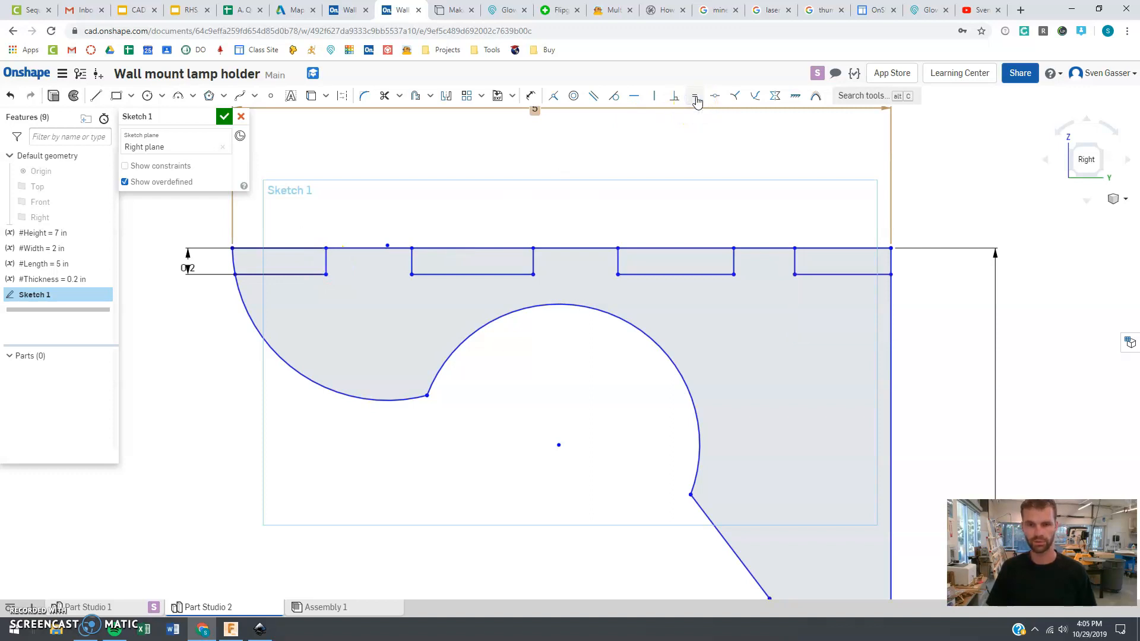
# Dimension the second notch's width as 1 in
pyautogui.click(284, 274)
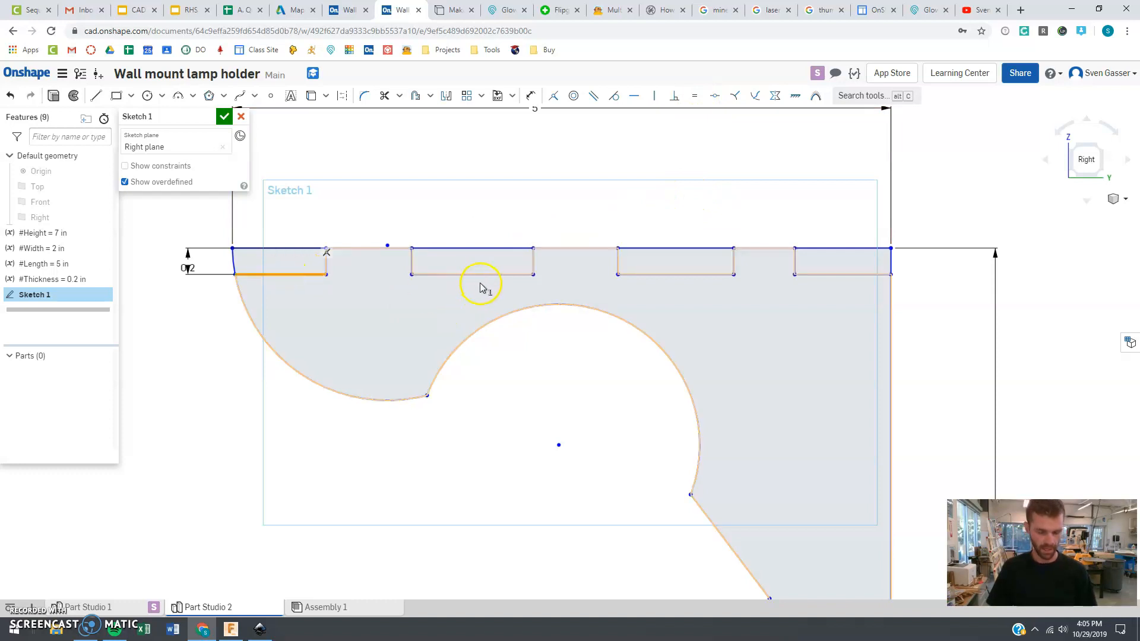
pyautogui.press('u')
pyautogui.click(484, 277)
pyautogui.click(475, 207)
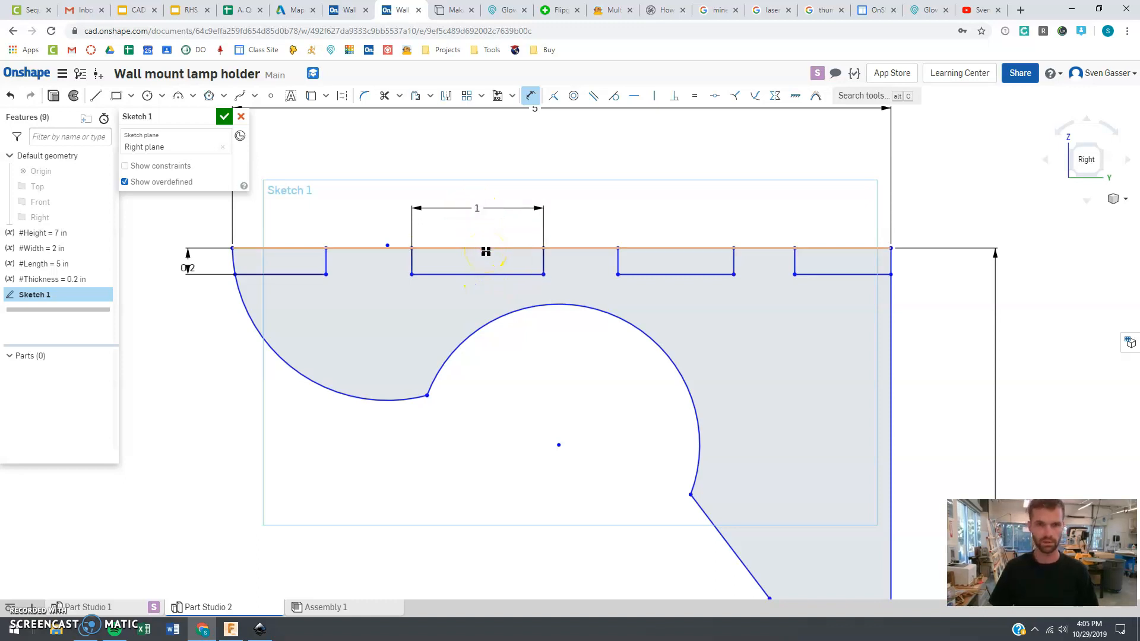
pyautogui.click(530, 95)
# Make the third notch's width equal to the second notch's width
pyautogui.click(471, 275)
pyautogui.click(667, 275)
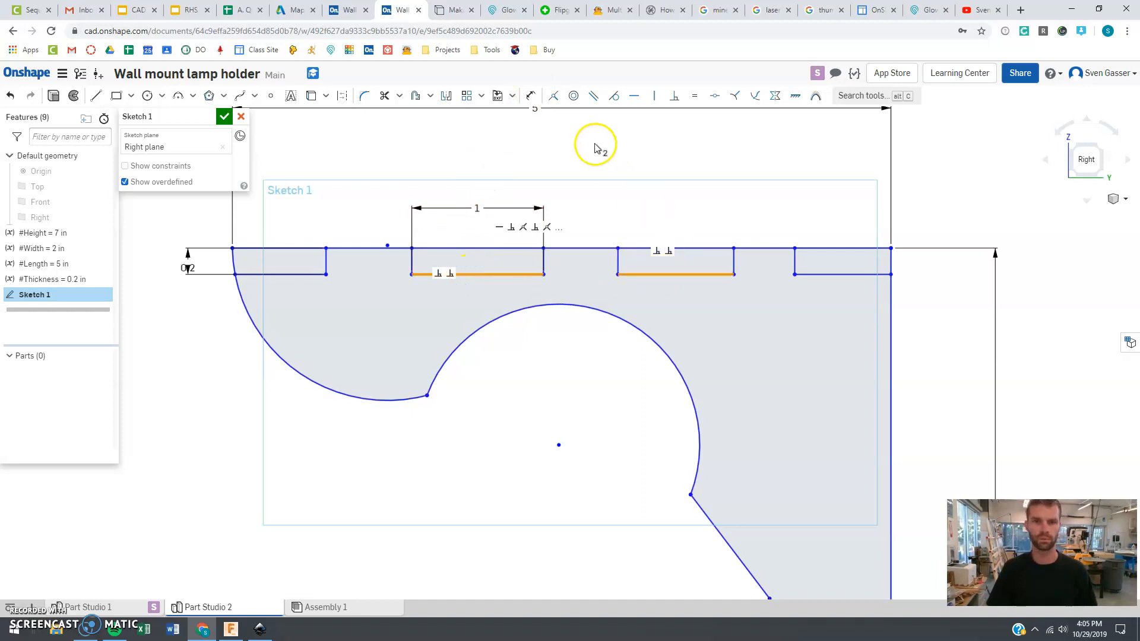
pyautogui.click(697, 96)
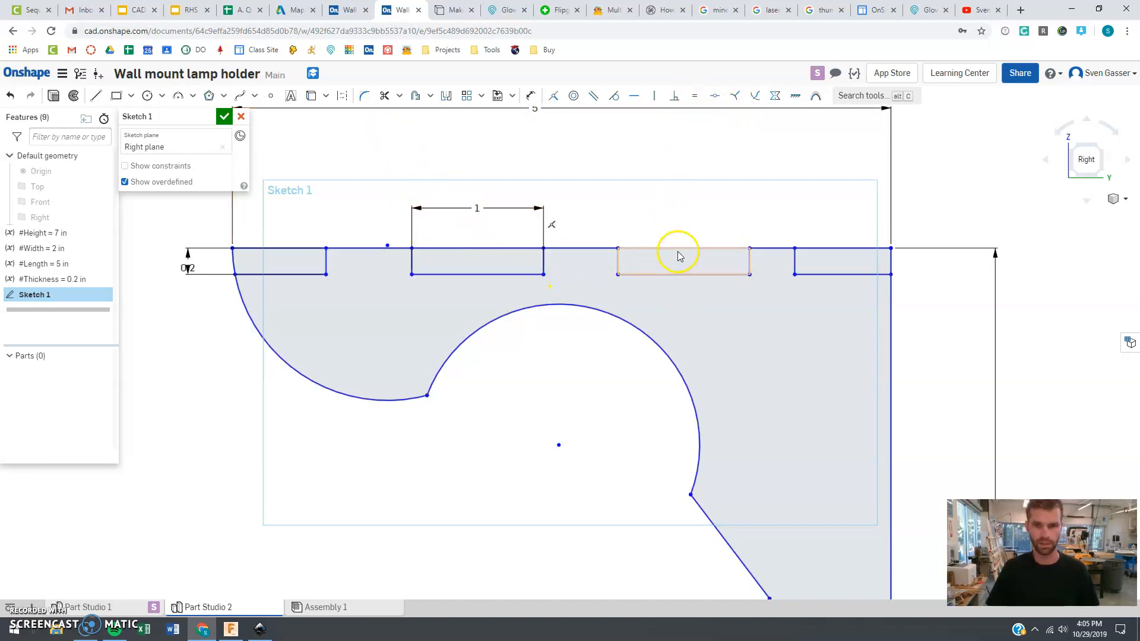
# Trim the top edge segments spanning the notches so the top edge forms finger joints
pyautogui.click(384, 96)
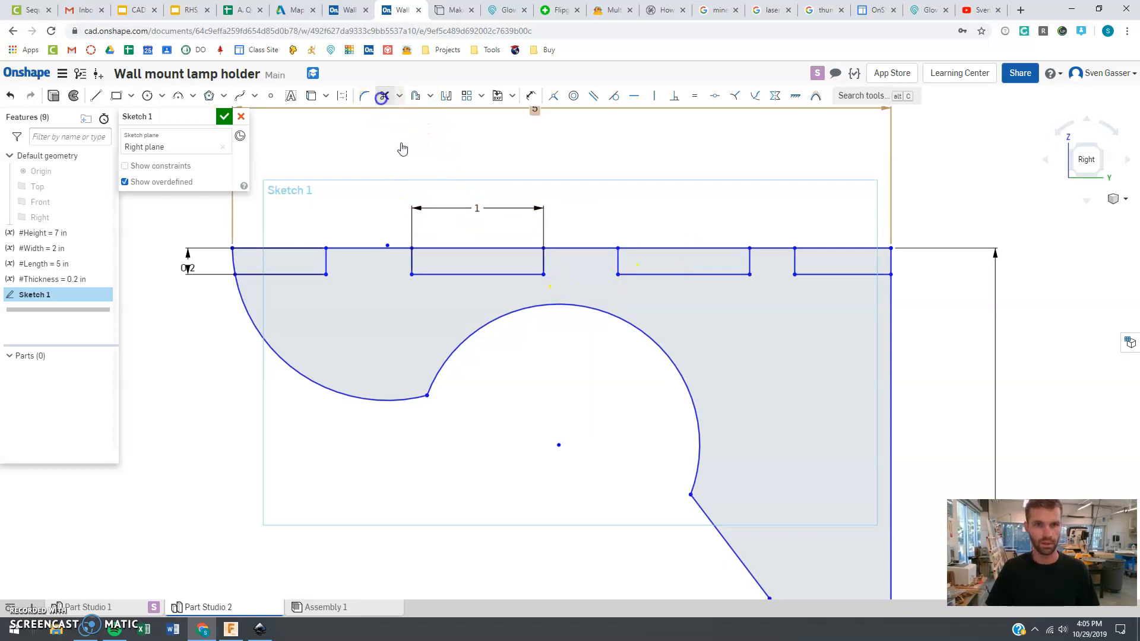
pyautogui.click(287, 248)
pyautogui.click(234, 261)
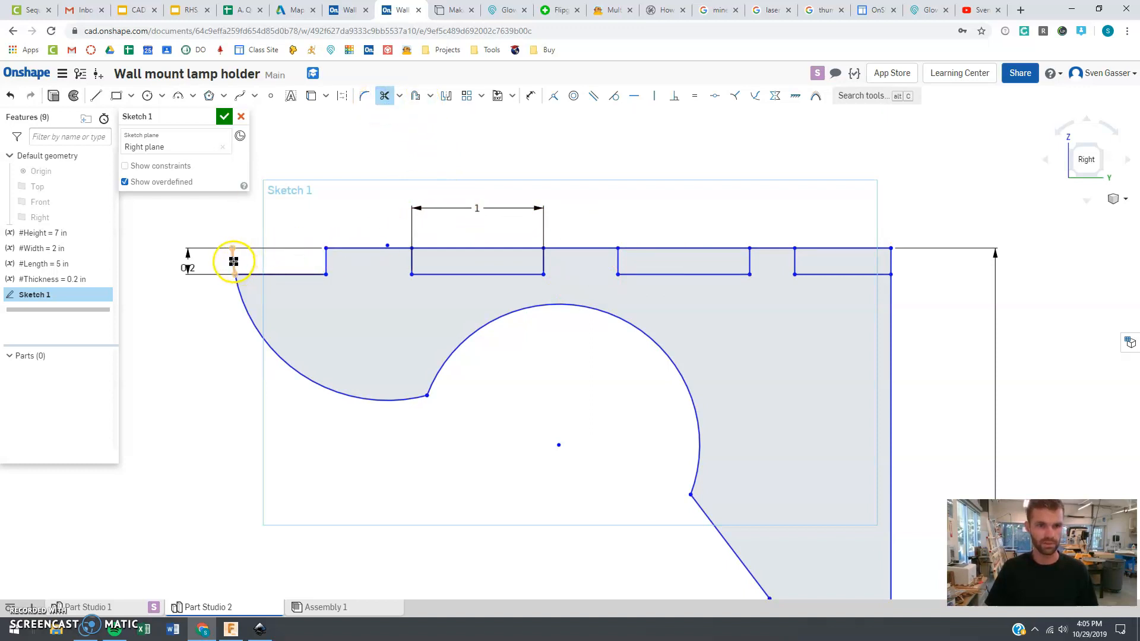
pyautogui.click(453, 248)
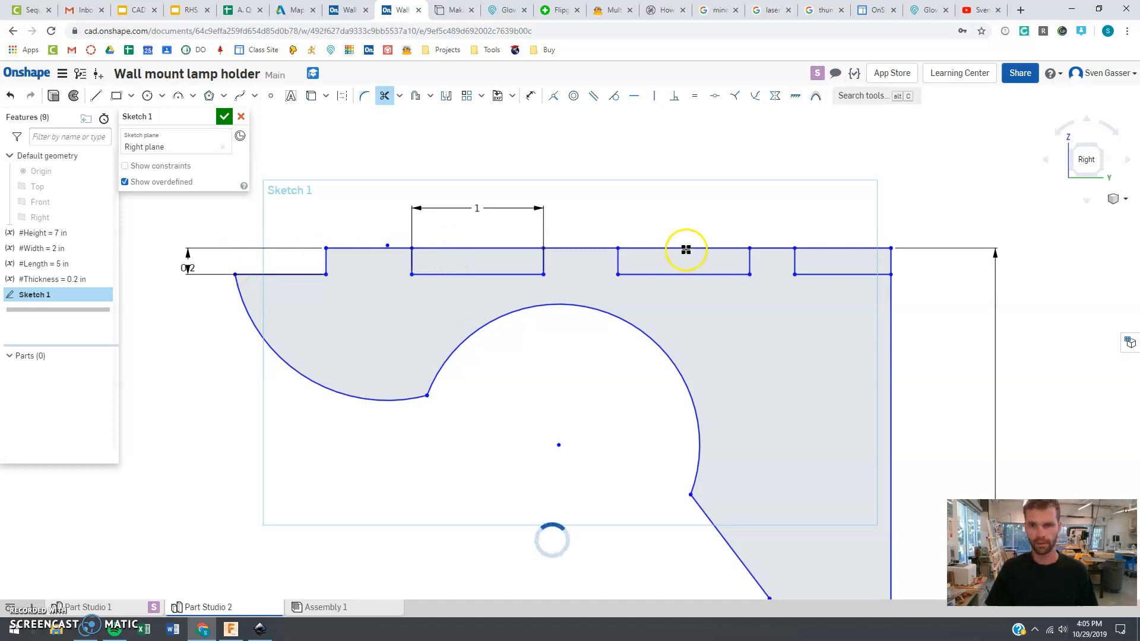
pyautogui.click(686, 248)
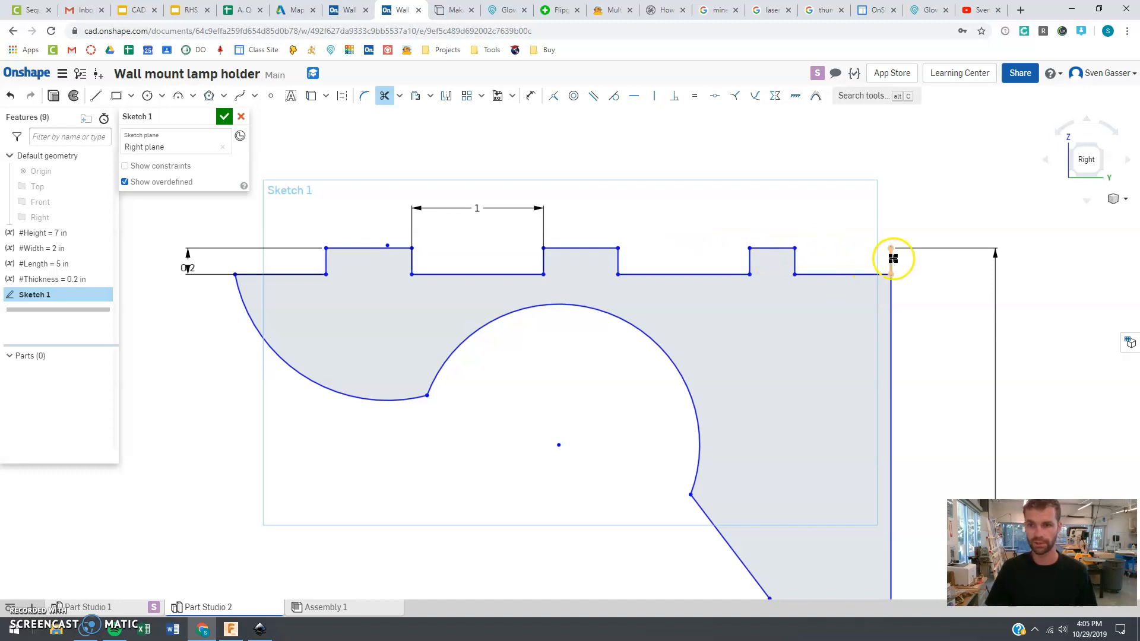
pyautogui.press('Escape')
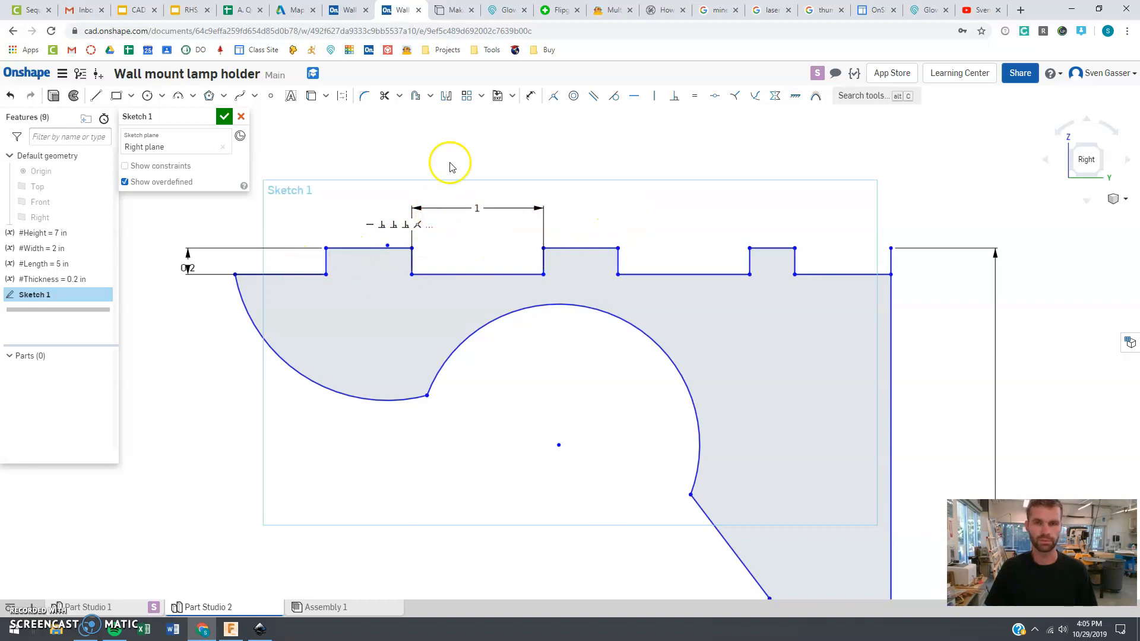
# Compare finger sizes on the MakerCase box generator, then return to the Onshape sketch
pyautogui.click(456, 10)
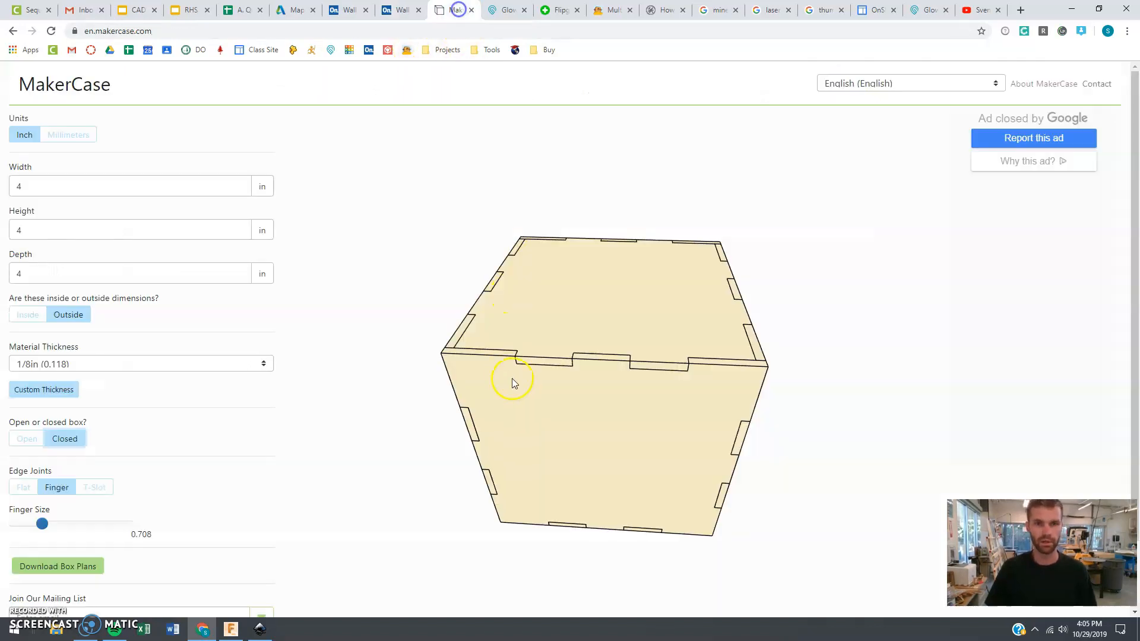
pyautogui.click(75, 524)
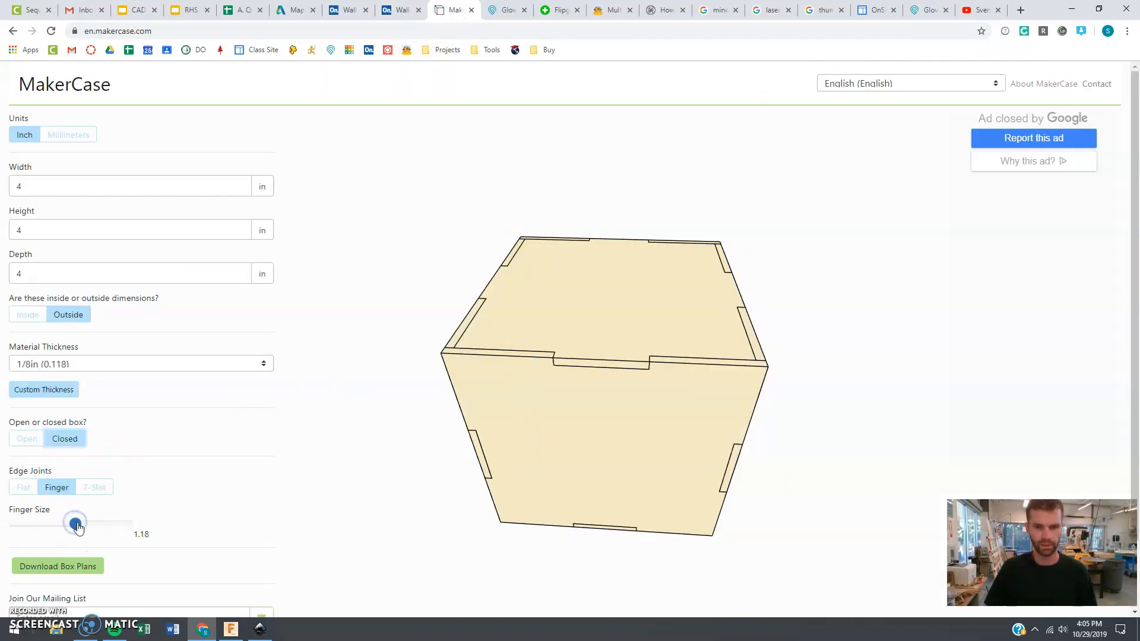
pyautogui.click(16, 525)
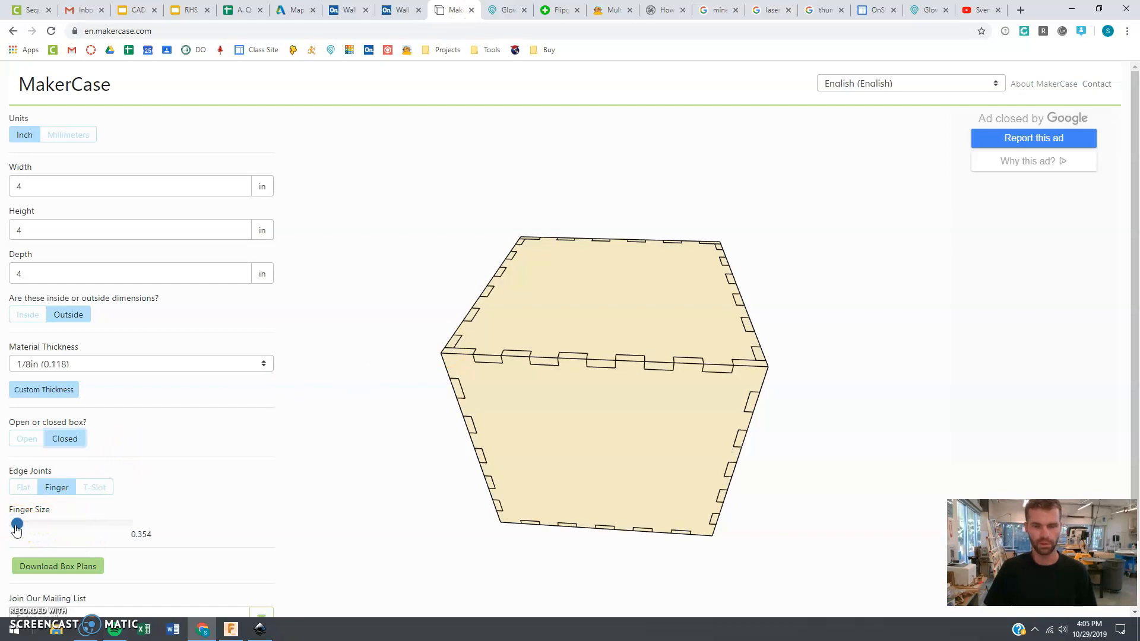
pyautogui.click(398, 11)
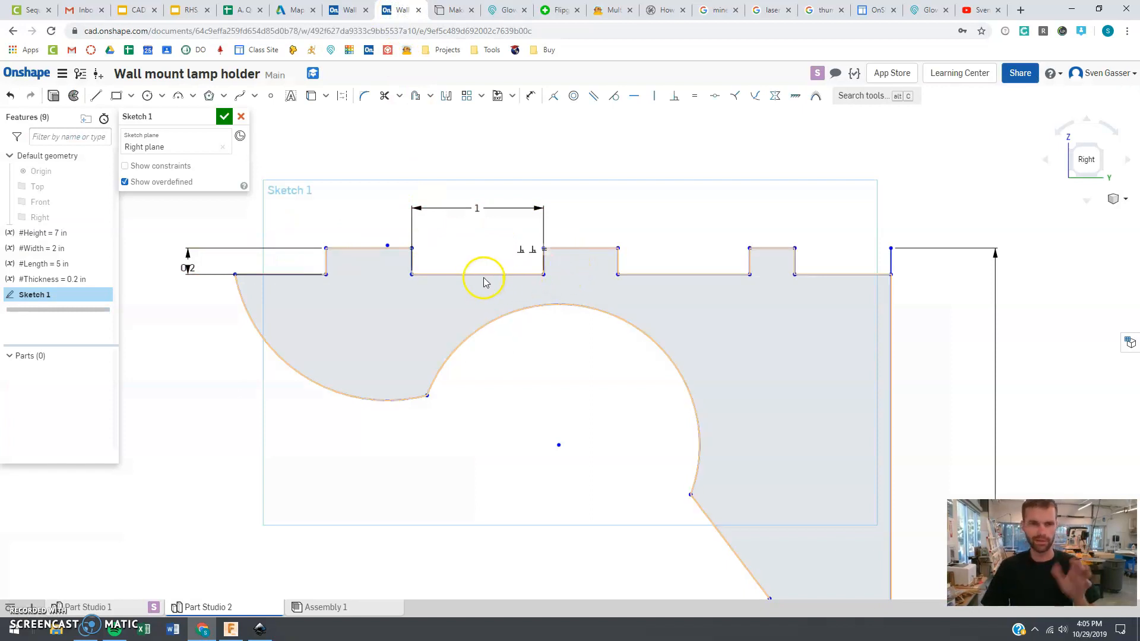
# Draw a rectangular notch along the bracket's vertical back edge just below the top
pyautogui.scroll(-5, 502, 403)
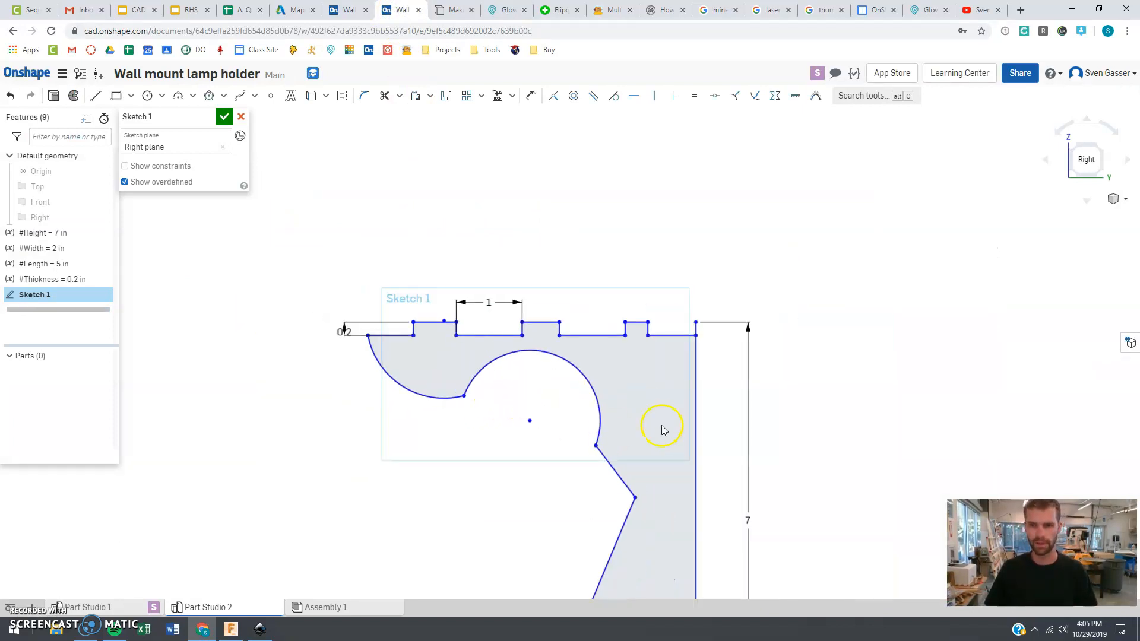
pyautogui.scroll(-2, 712, 280)
pyautogui.scroll(5, 715, 326)
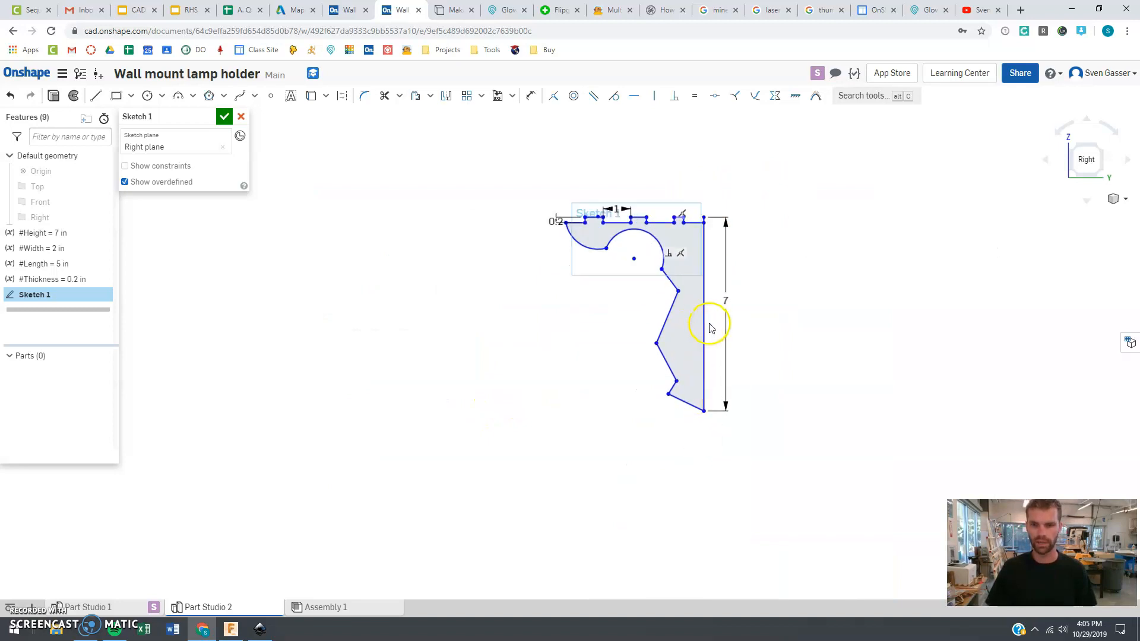
pyautogui.scroll(1, 720, 262)
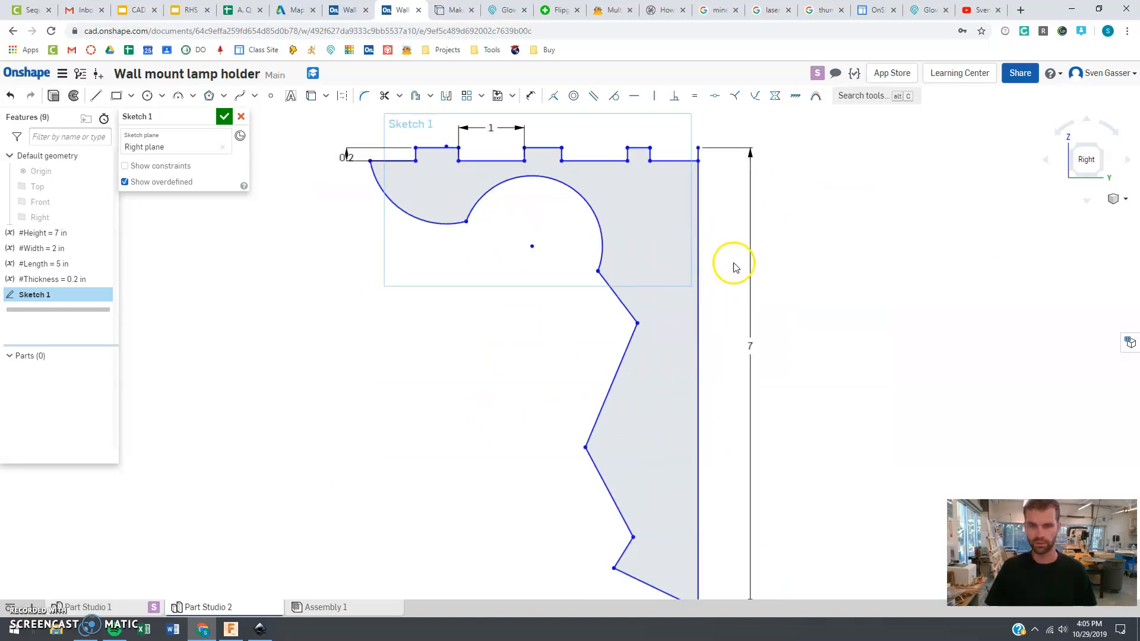
pyautogui.click(96, 97)
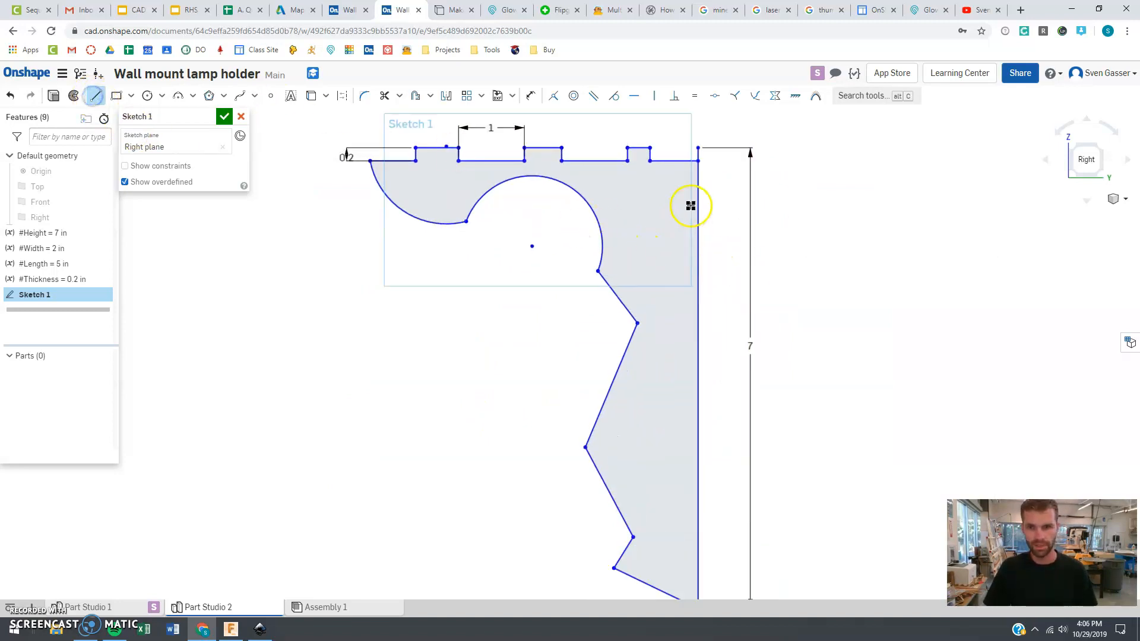
pyautogui.click(671, 200)
pyautogui.click(672, 357)
pyautogui.click(699, 356)
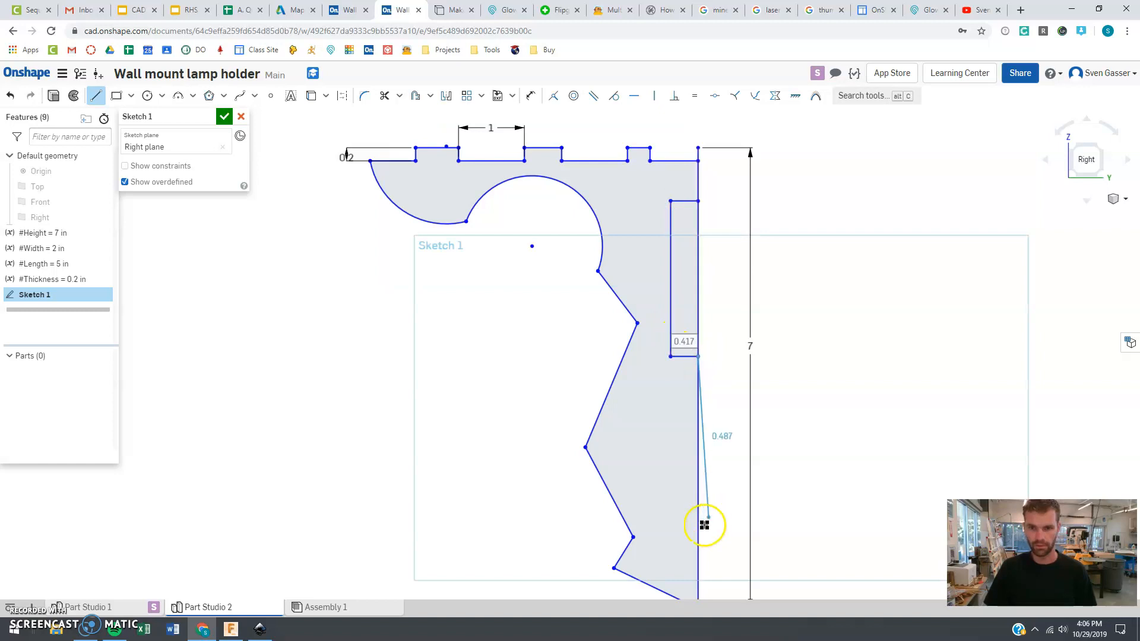
pyautogui.press('Escape')
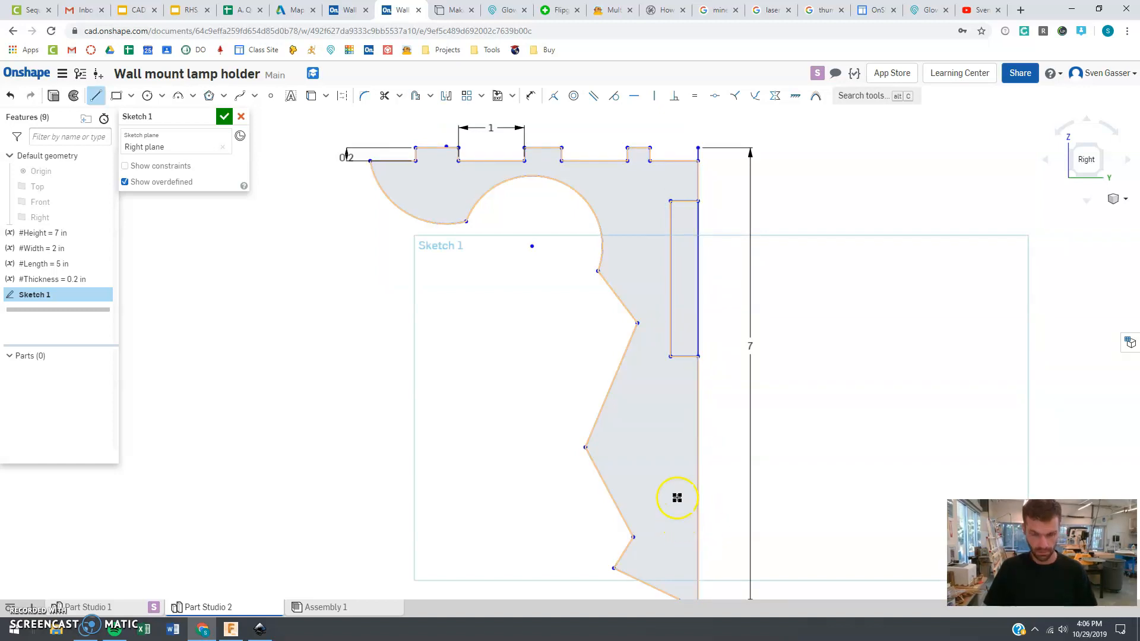
# Draw a second, shorter notch along the vertical back edge near the bottom of the bracket
pyautogui.scroll(-2, 677, 497)
pyautogui.scroll(3, 699, 539)
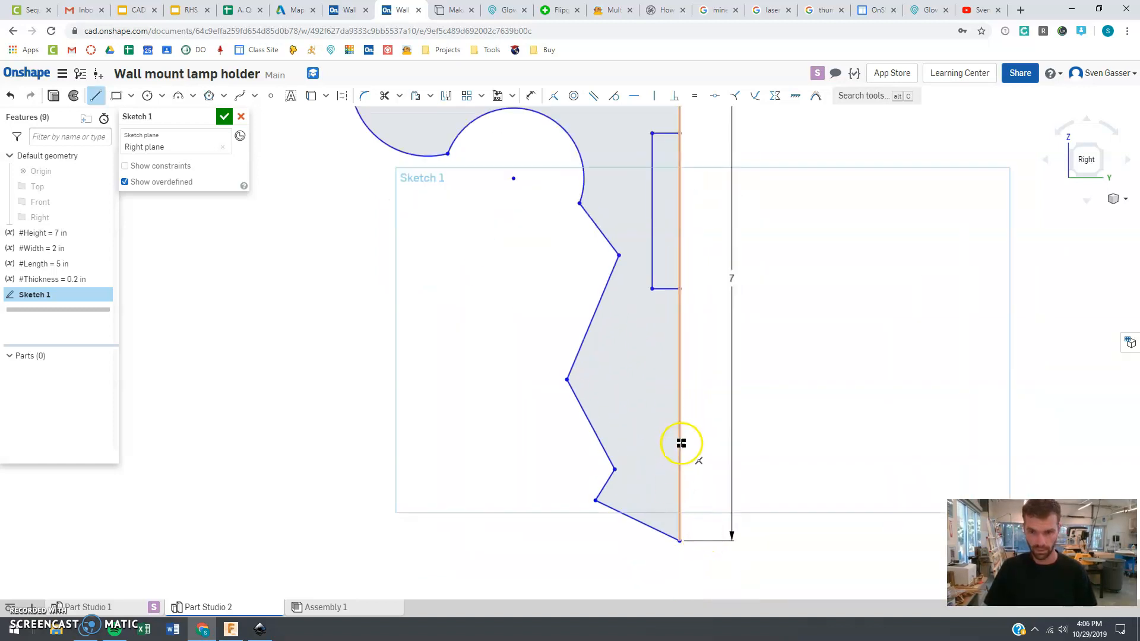
pyautogui.click(680, 446)
pyautogui.click(659, 445)
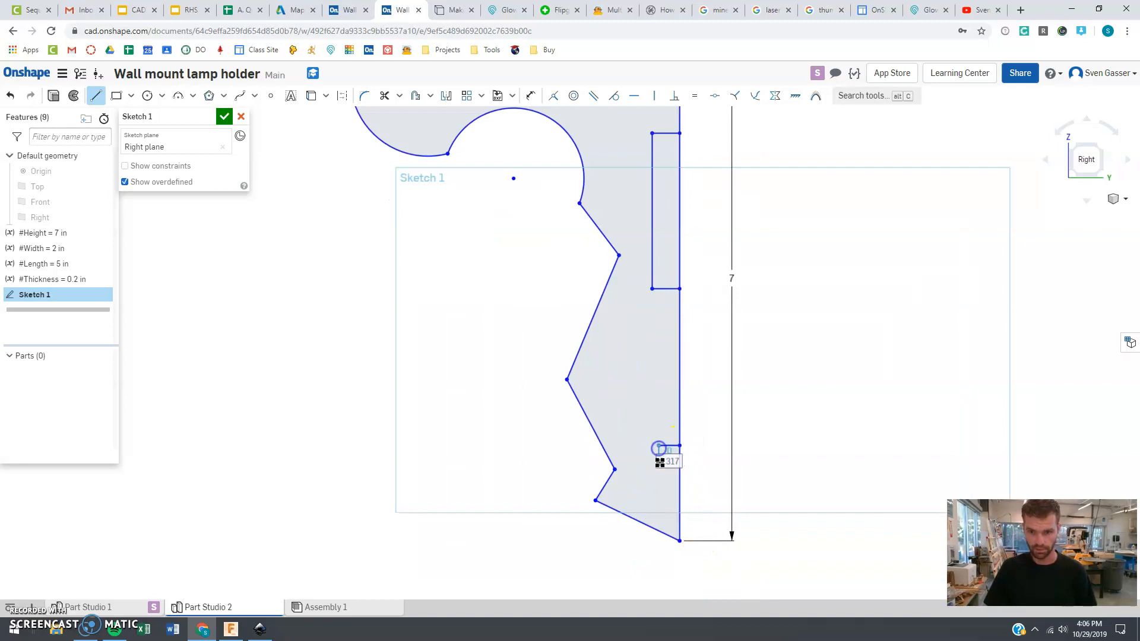
pyautogui.click(658, 497)
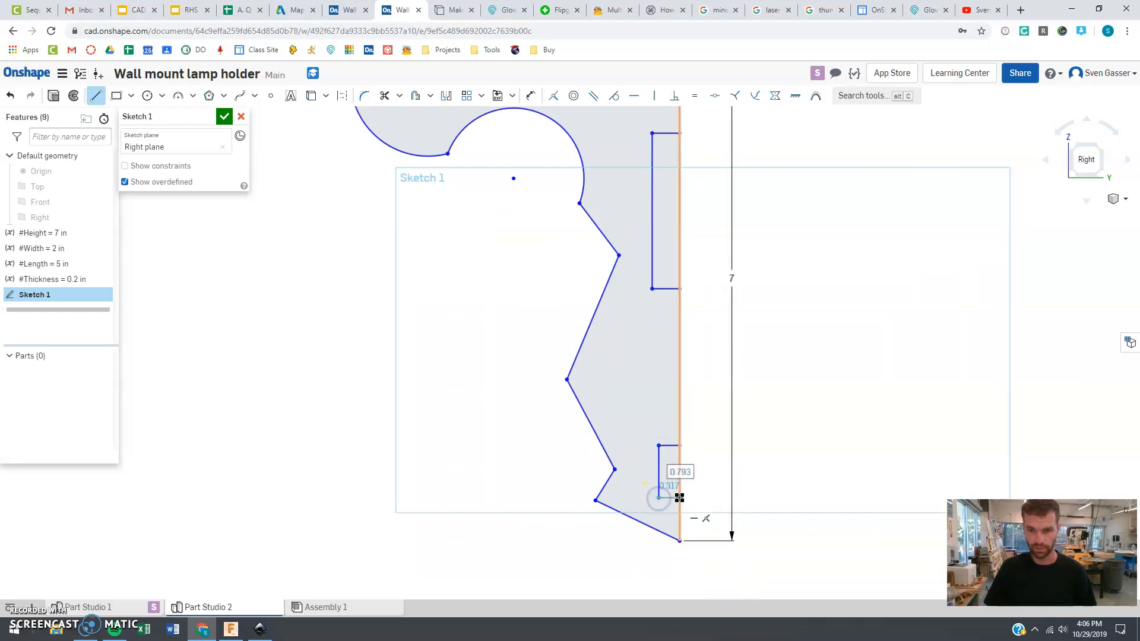
pyautogui.click(680, 498)
pyautogui.press('Escape')
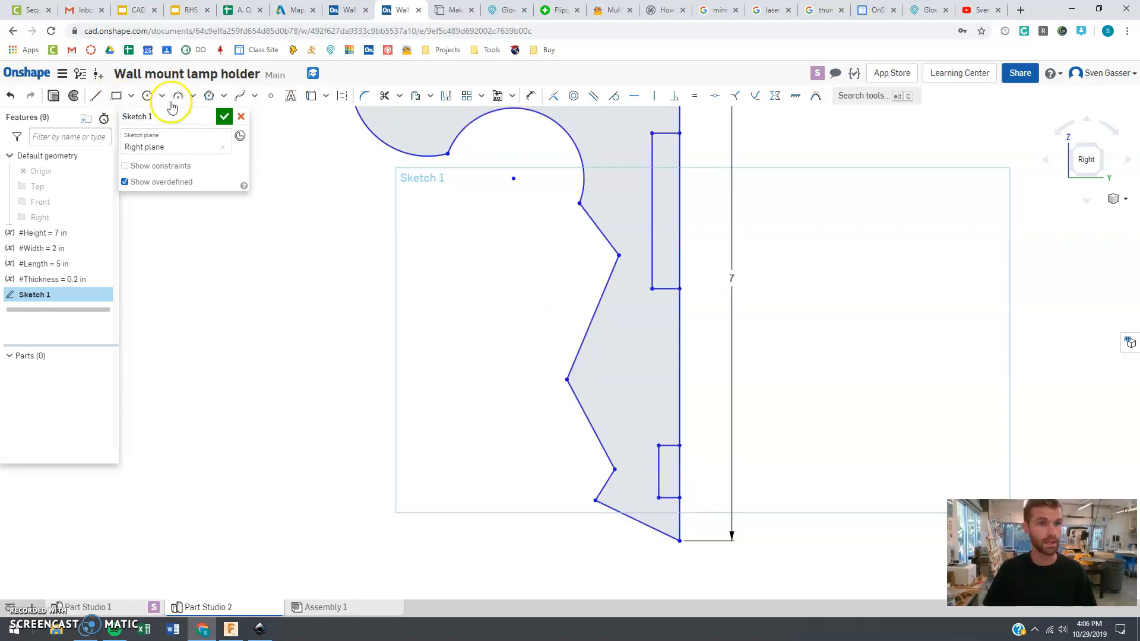
# Constrain the horizontal sides of both back-edge notches to be equal in length
pyautogui.scroll(-1, 537, 214)
pyautogui.scroll(-1, 537, 214)
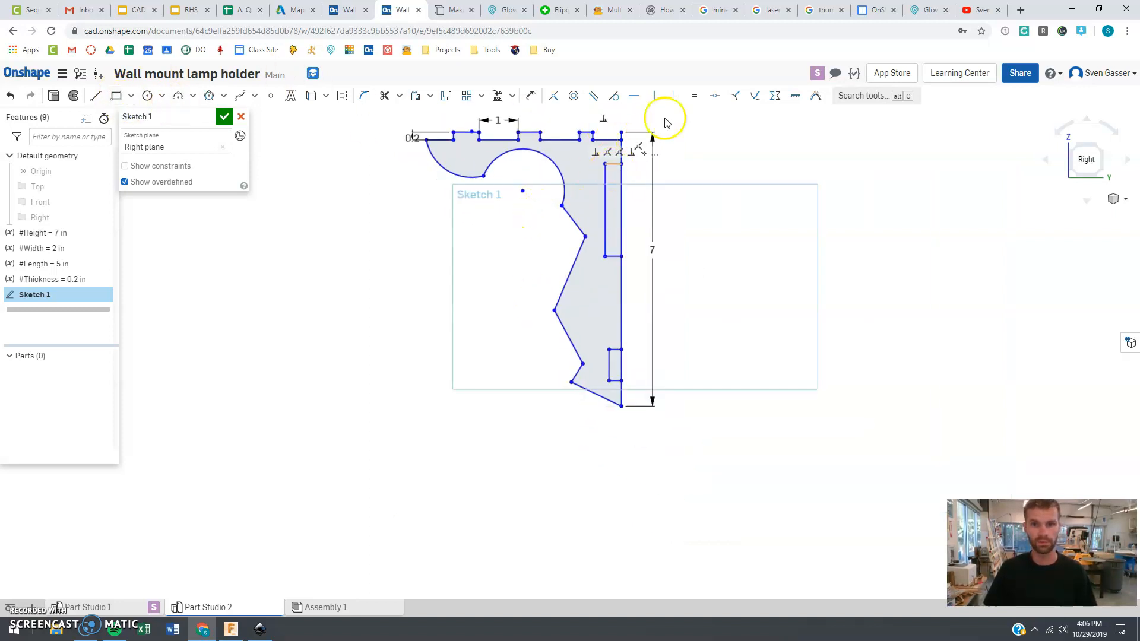
pyautogui.scroll(2, 451, 137)
pyautogui.scroll(1, 454, 140)
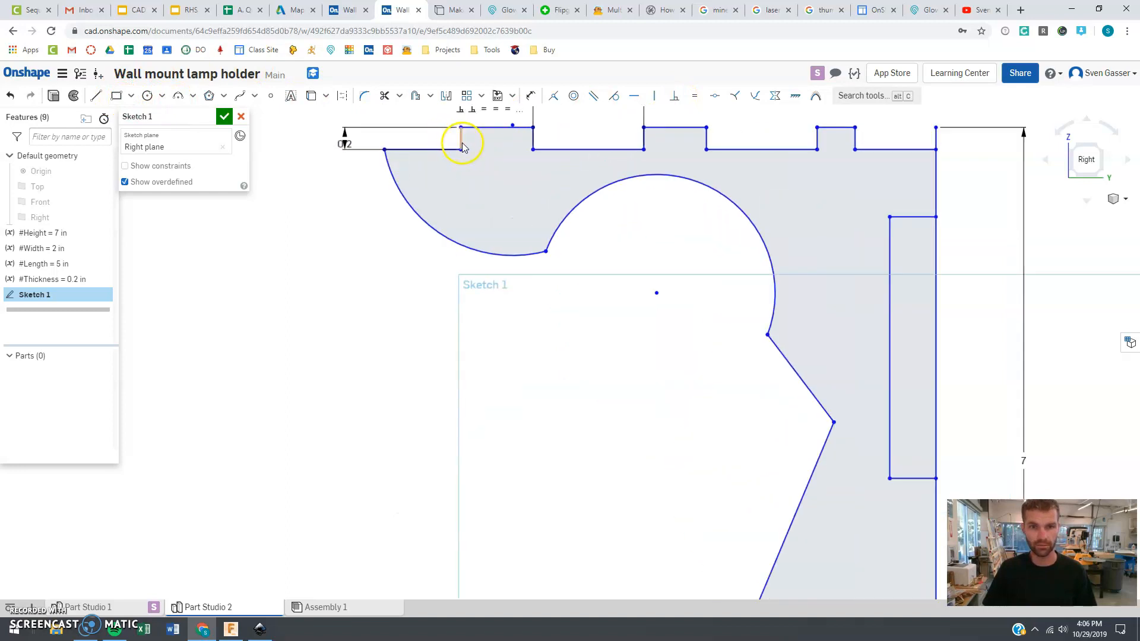
pyautogui.scroll(-2, 613, 227)
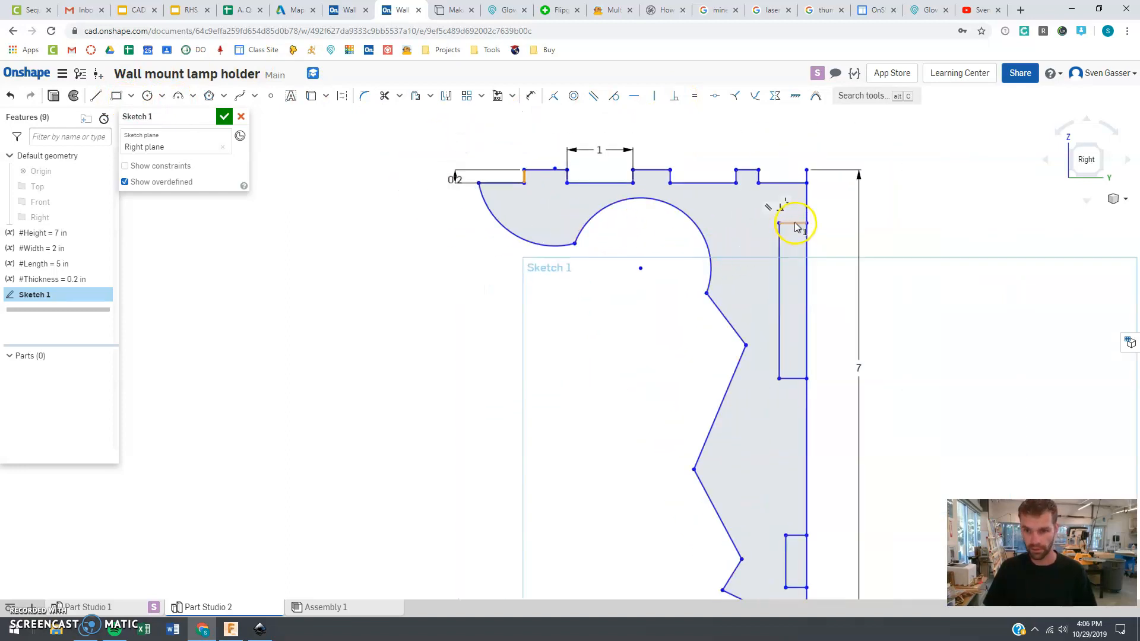
pyautogui.click(798, 378)
pyautogui.click(802, 536)
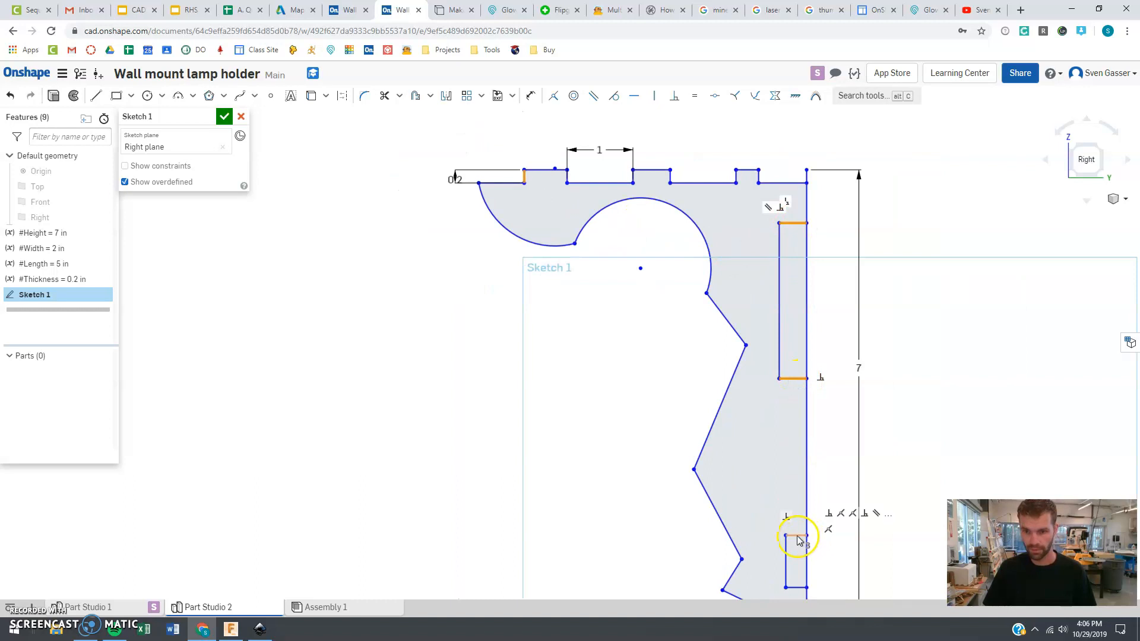
pyautogui.click(797, 587)
pyautogui.click(859, 483)
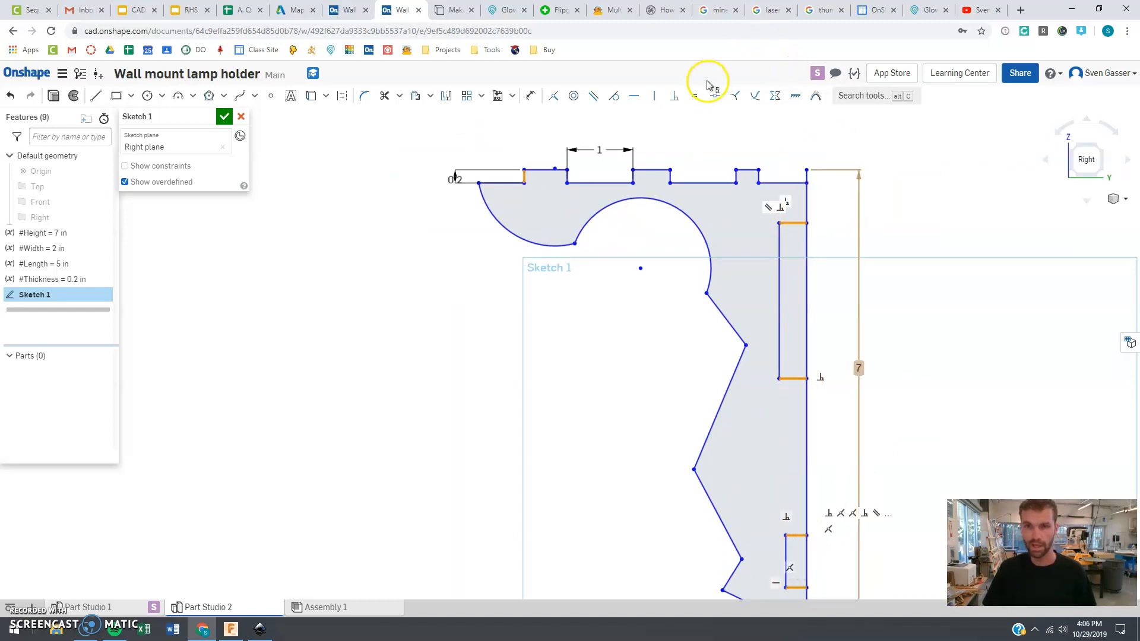
pyautogui.click(696, 102)
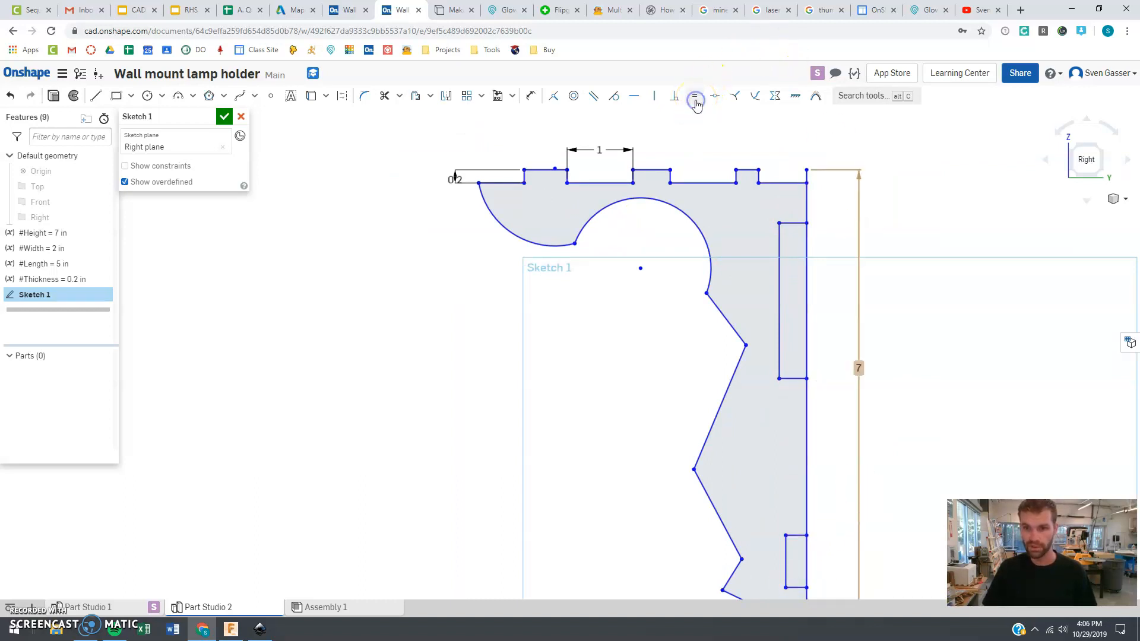
pyautogui.click(836, 208)
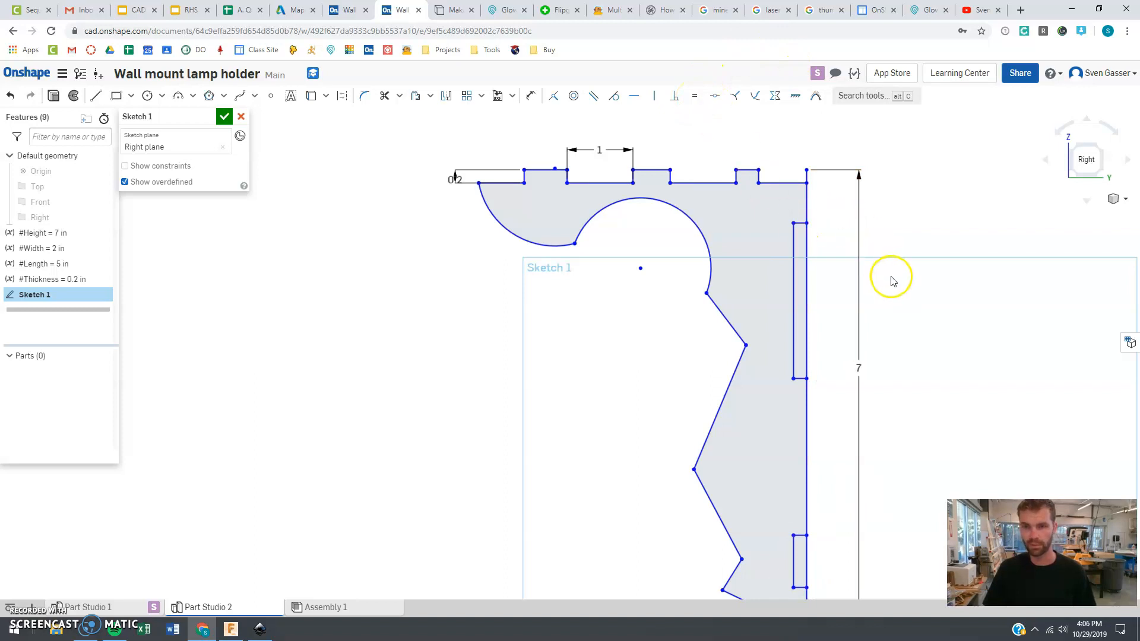
# Trim the vertical back edge segments across the notches to form finger joints
pyautogui.press('m')
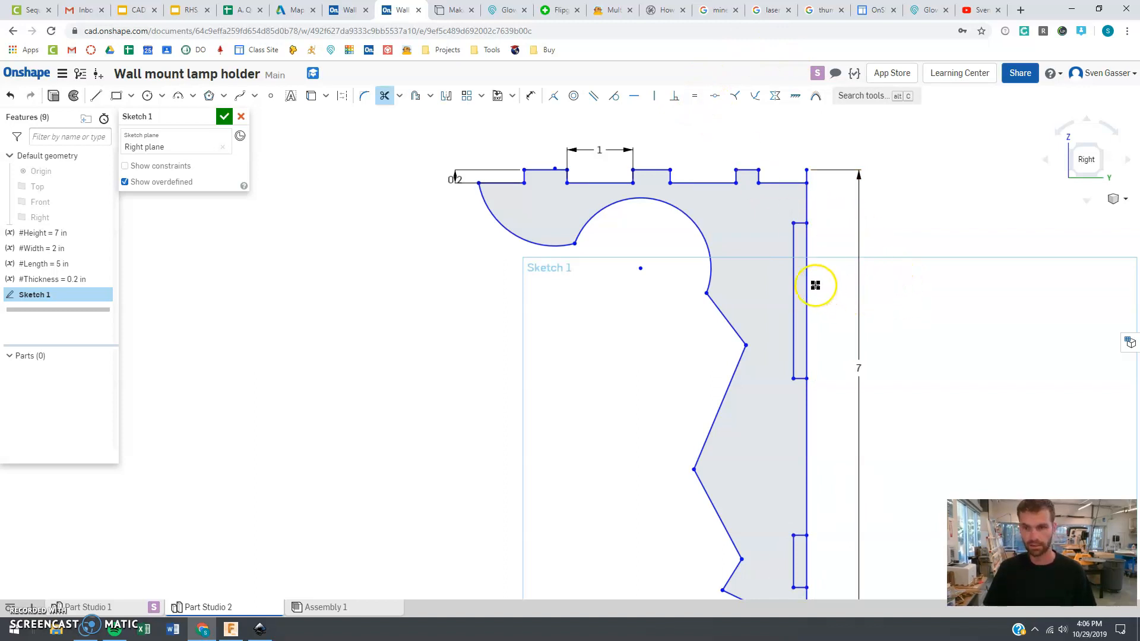
pyautogui.click(806, 554)
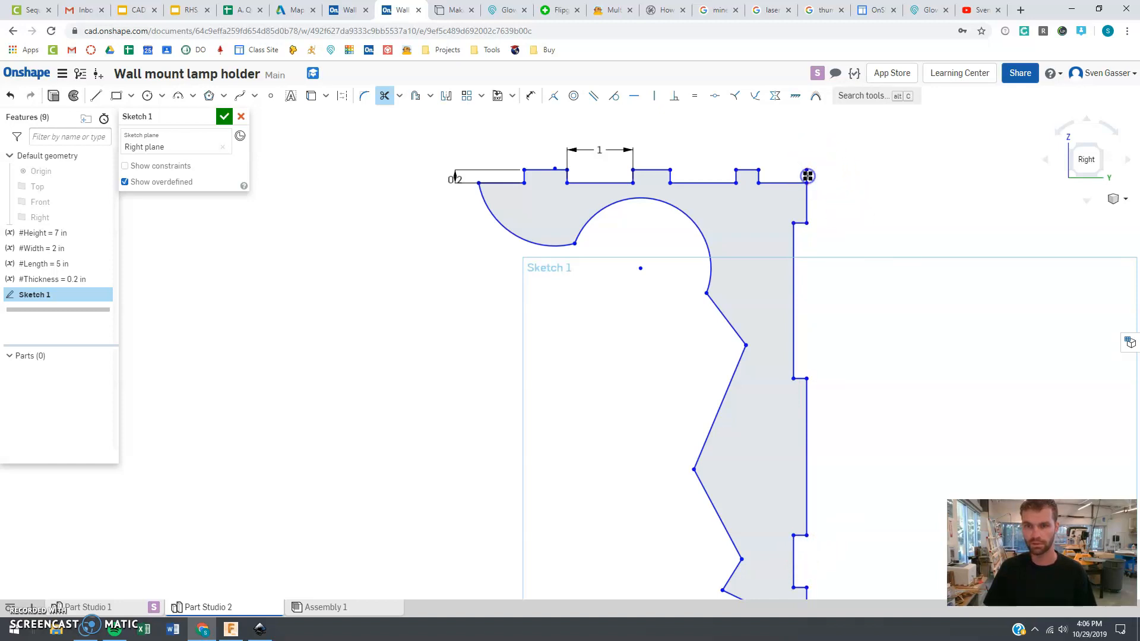
pyautogui.press('Escape')
# Extrude the sketch with its depth set to the #Thickness variable
pyautogui.scroll(-4, 750, 150)
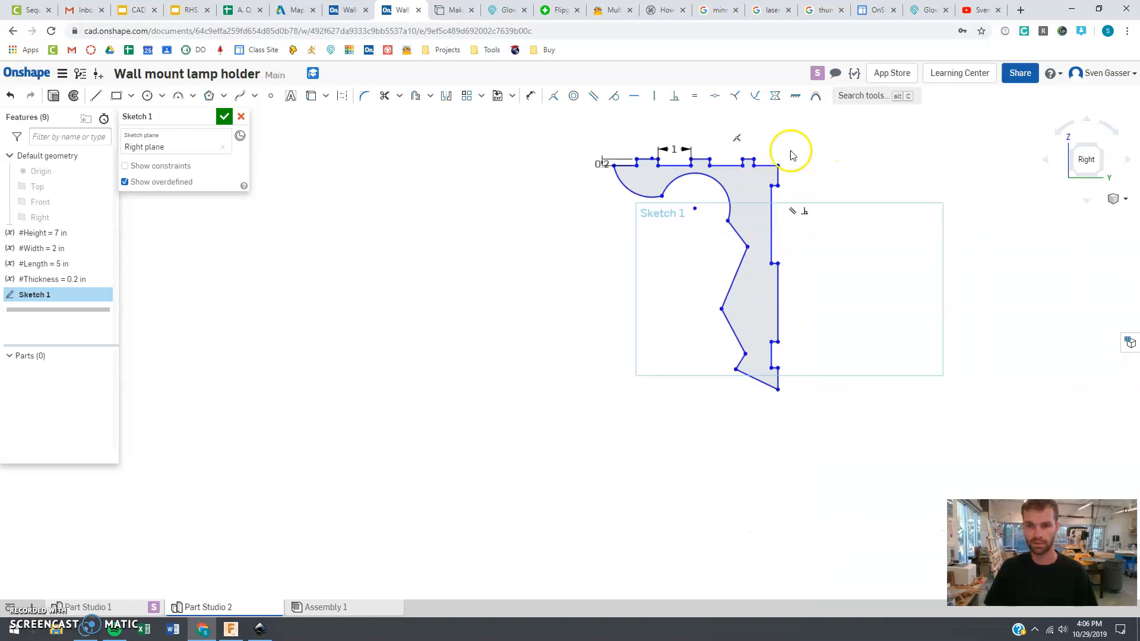
pyautogui.scroll(2, 789, 139)
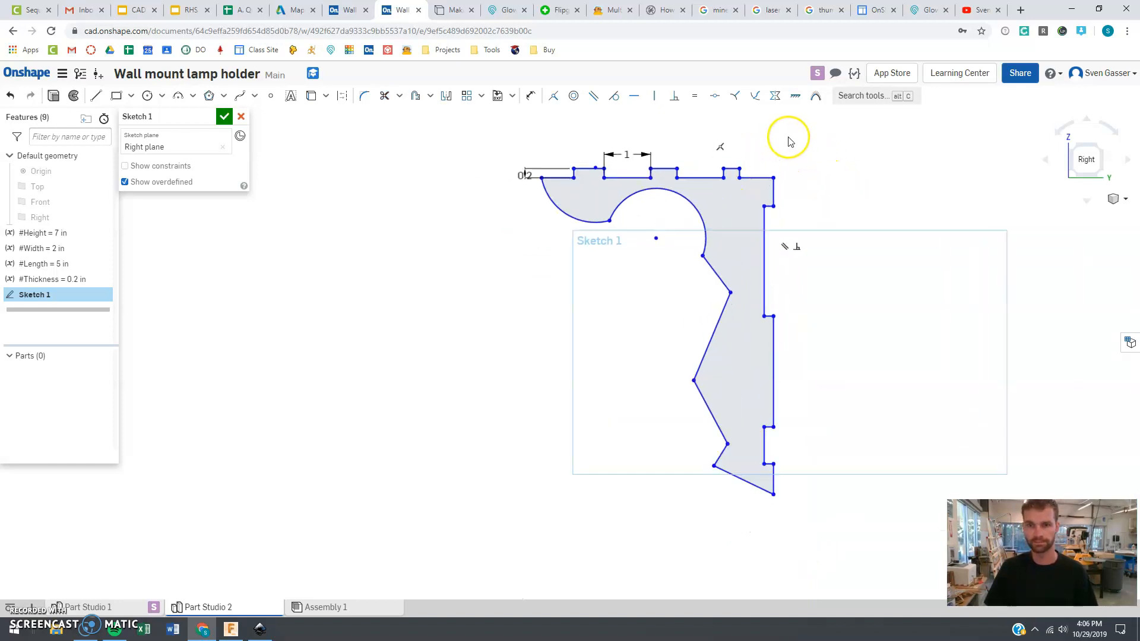
pyautogui.click(53, 95)
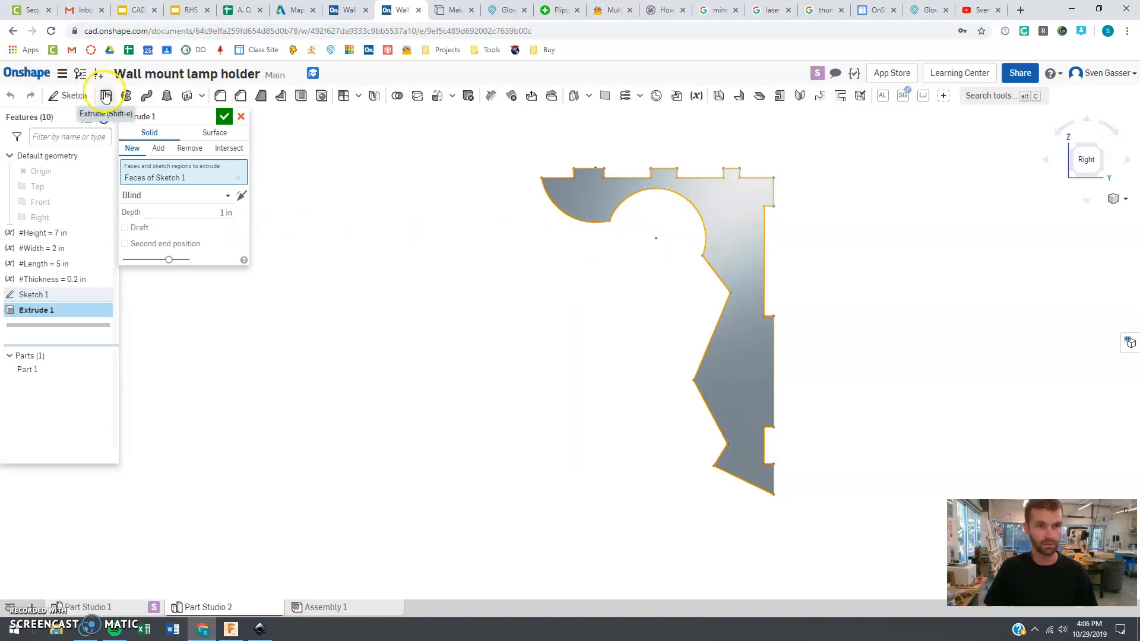
pyautogui.click(218, 212)
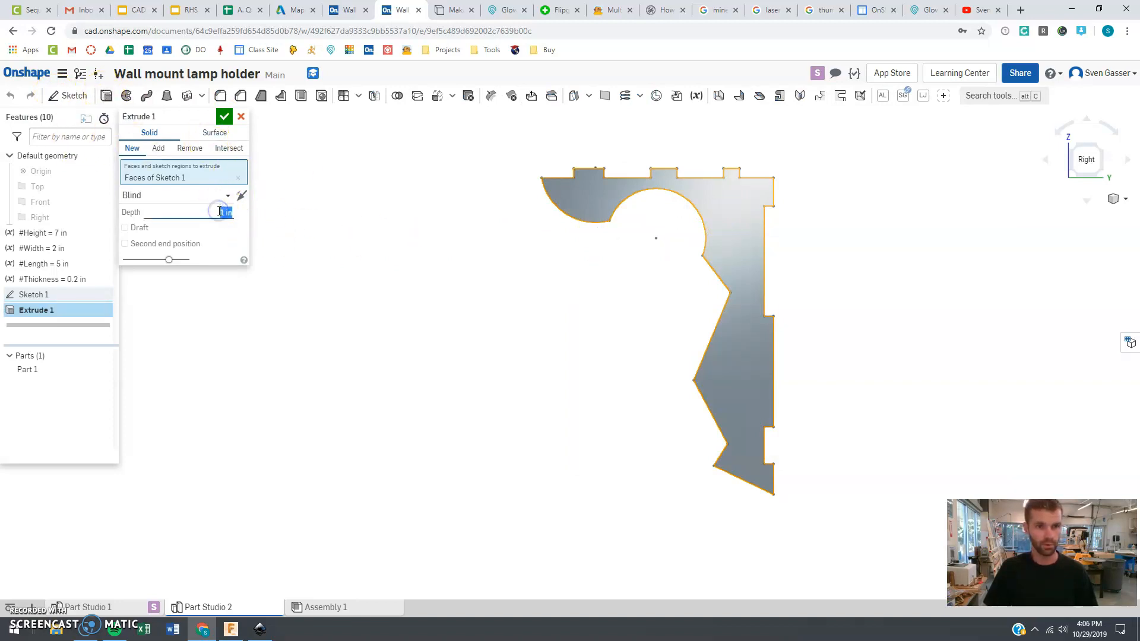
pyautogui.write('t')
pyautogui.press('Return')
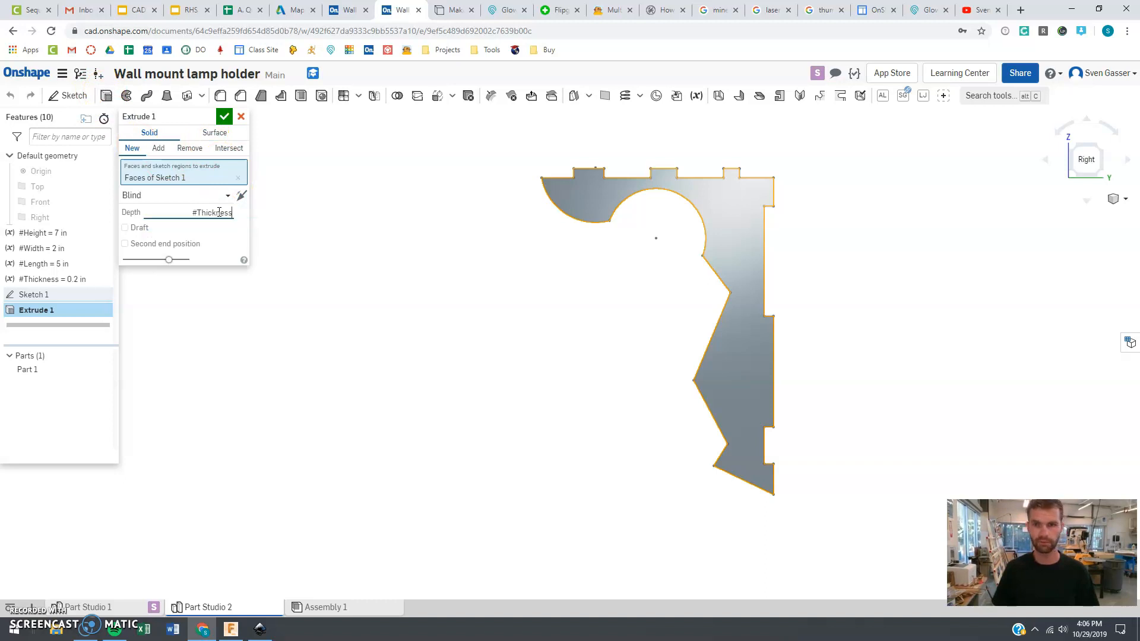
pyautogui.click(224, 116)
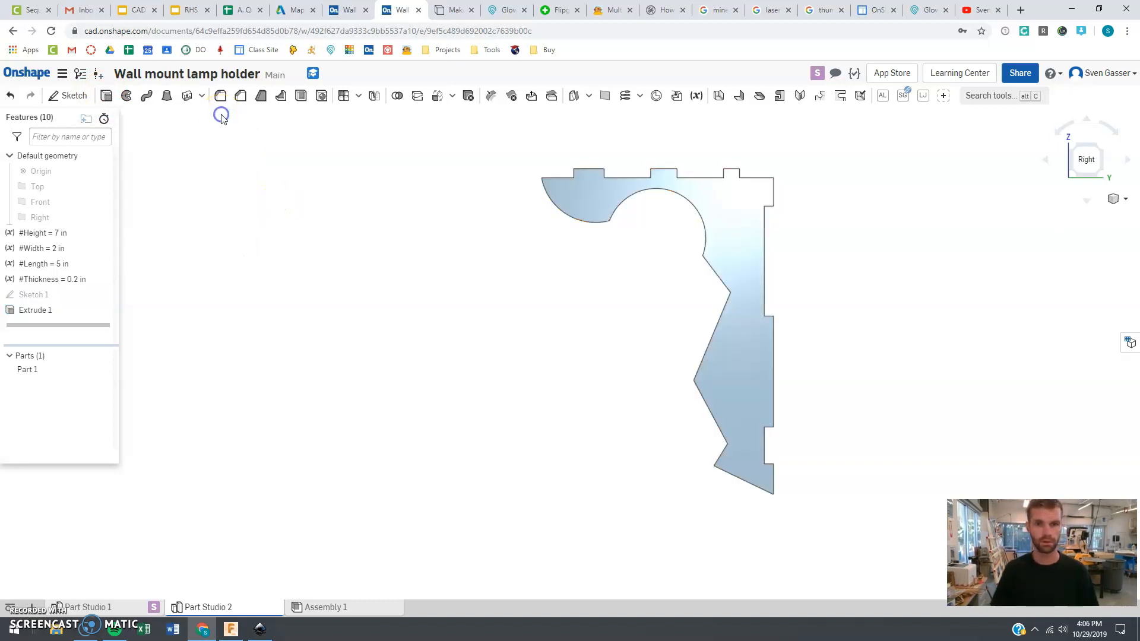
pyautogui.moveTo(1087, 159); pyautogui.dragTo(1053, 126)
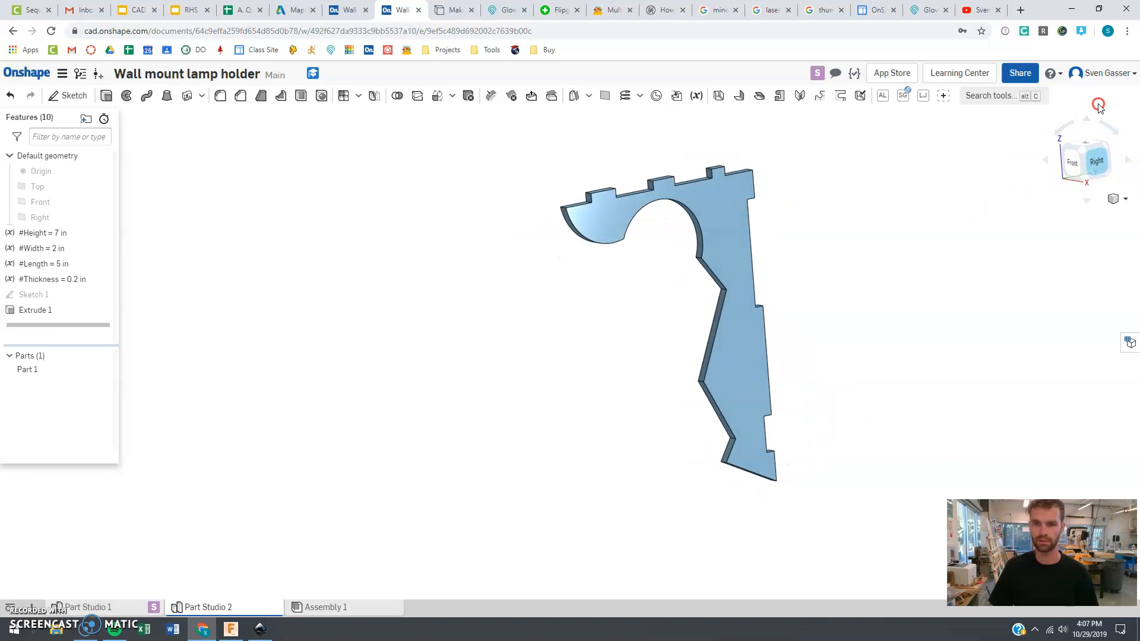